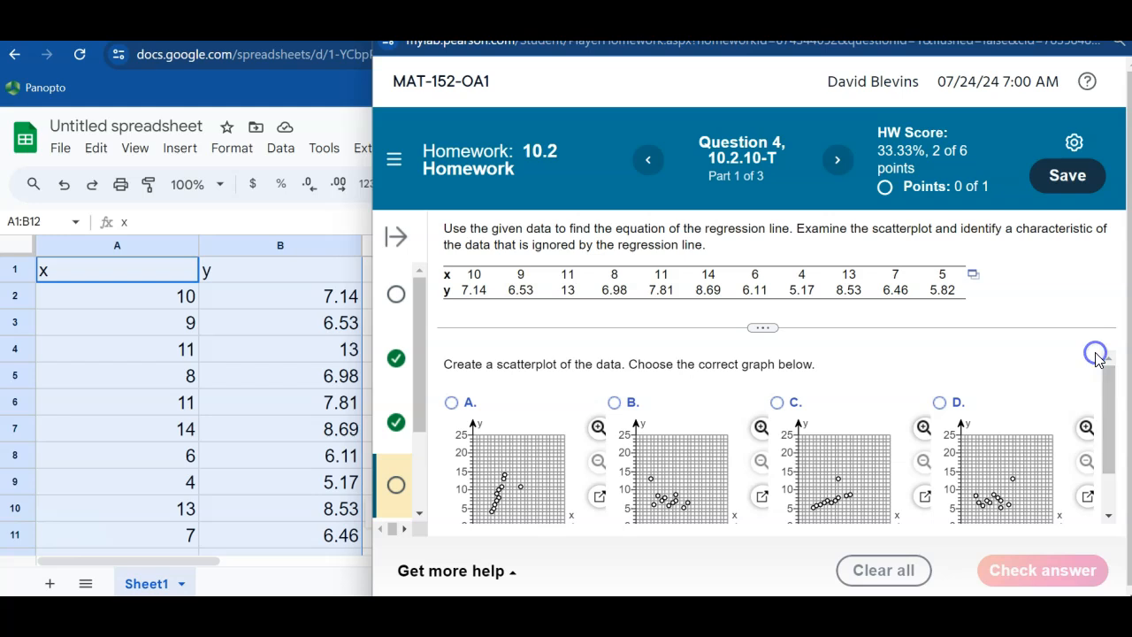
Insert a scatter chart plotting the x and y data from columns A and B.
{"action": "left_click", "coordinate": [168, 412]}
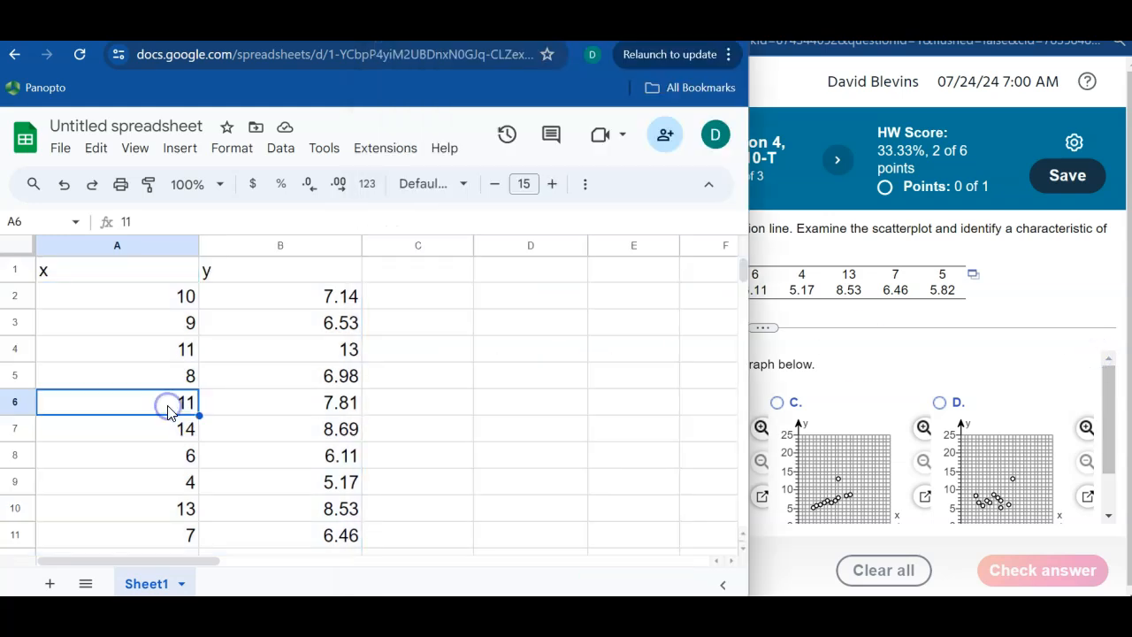
{"action": "left_click", "coordinate": [109, 242]}
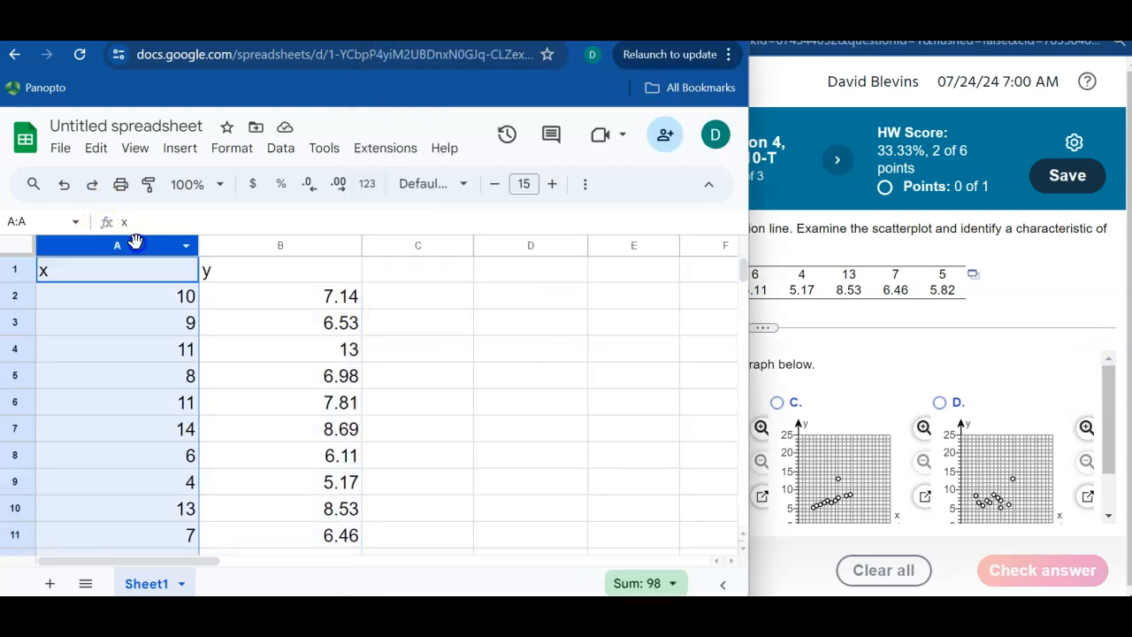
{"action": "left_click_drag", "start_coordinate": [134, 240], "coordinate": [227, 247]}
{"action": "left_click", "coordinate": [174, 150]}
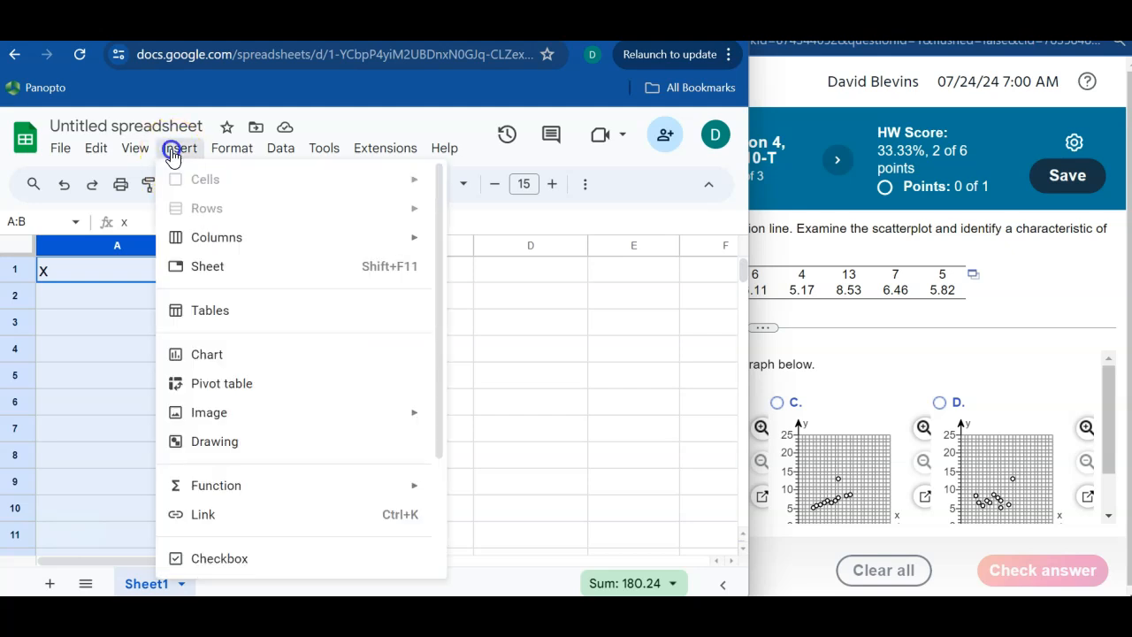
{"action": "left_click", "coordinate": [201, 353]}
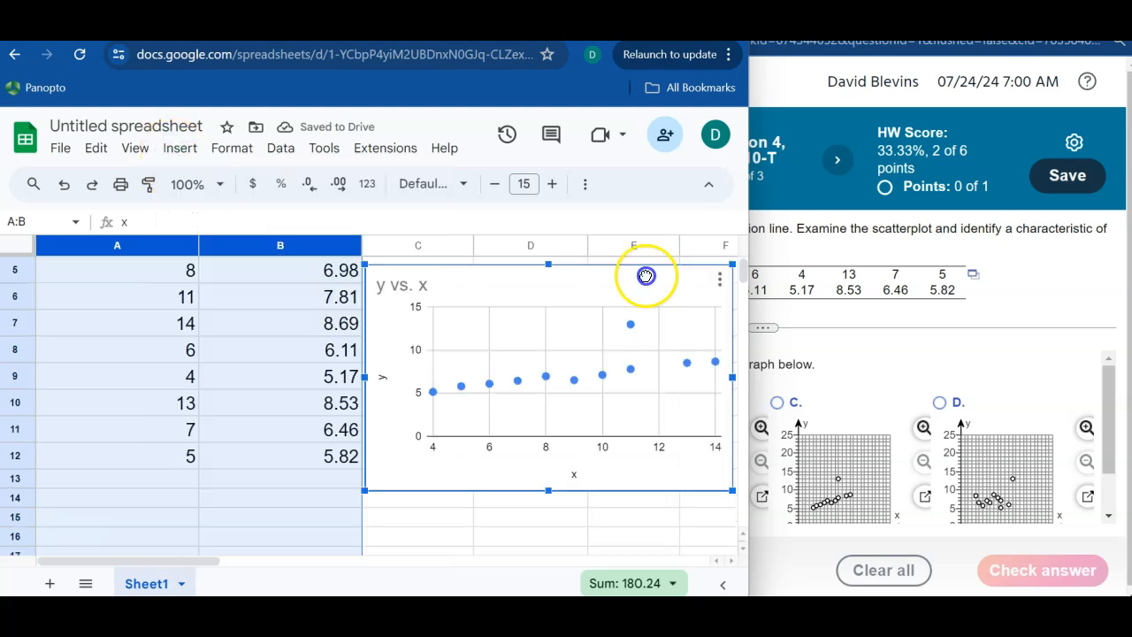
{"action": "left_click", "coordinate": [570, 537]}
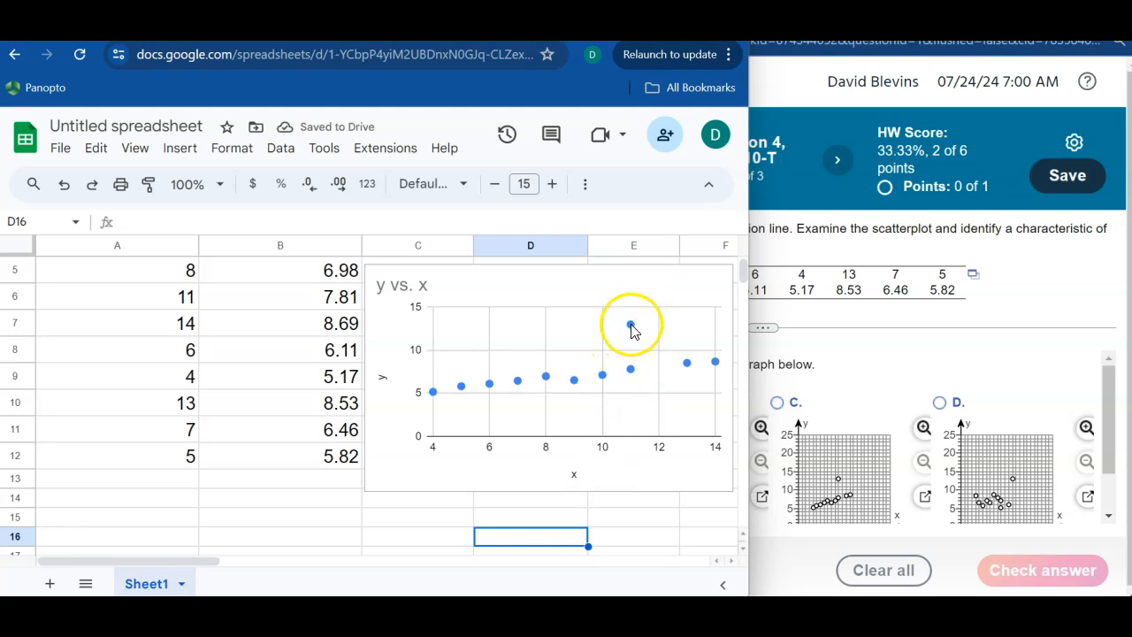
Inspect the outlying point on the scatter chart and locate its x and y values in row 4 of the data.
{"action": "left_click", "coordinate": [632, 329]}
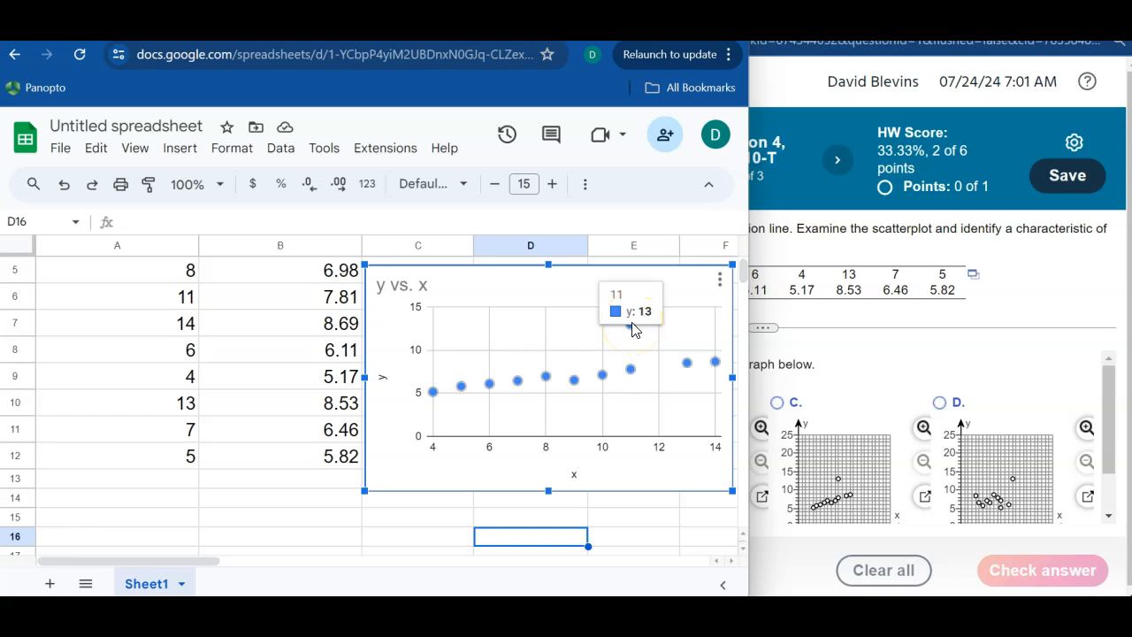
{"action": "left_click", "coordinate": [168, 376]}
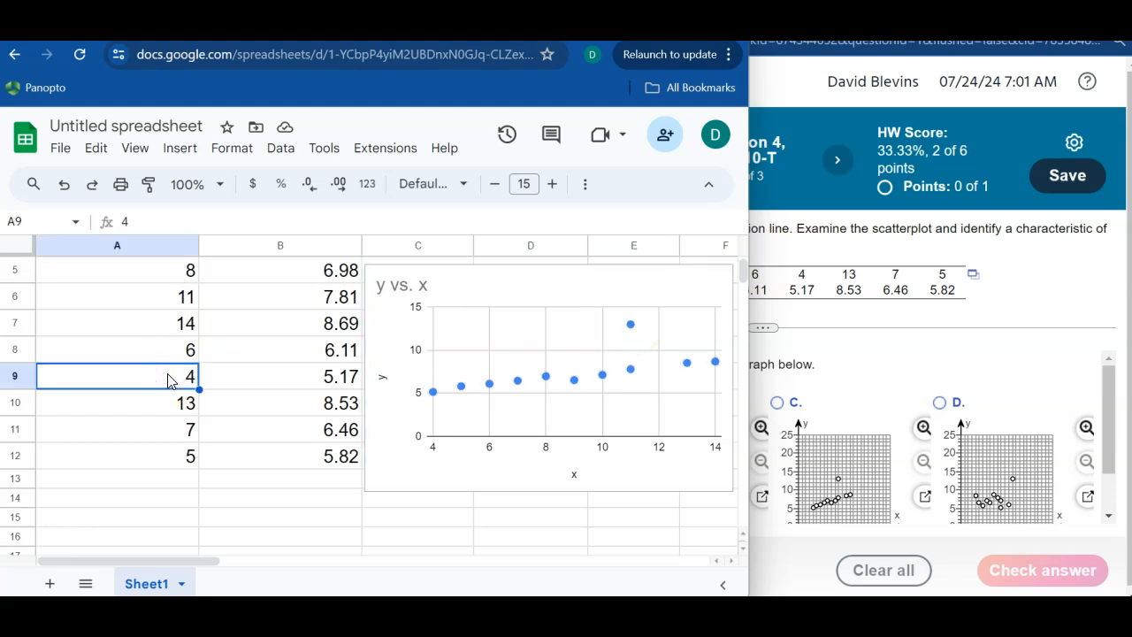
{"action": "key", "text": "Up"}
{"action": "key", "text": "Up"}
{"action": "key", "text": "Up"}
{"action": "key", "text": "Up"}
{"action": "key", "text": "Up"}
{"action": "key", "text": "Up"}
{"action": "key", "text": "Up"}
{"action": "key", "text": "Up"}
{"action": "left_click", "coordinate": [246, 361]}
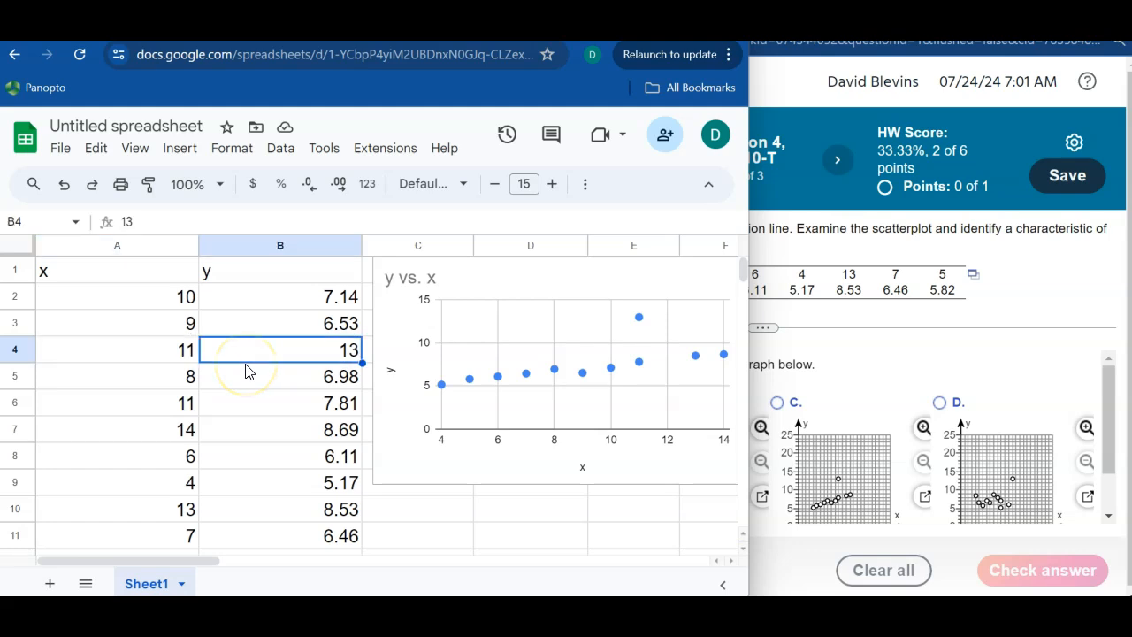
{"action": "key", "text": "Left"}
{"action": "left_click", "coordinate": [11, 346]}
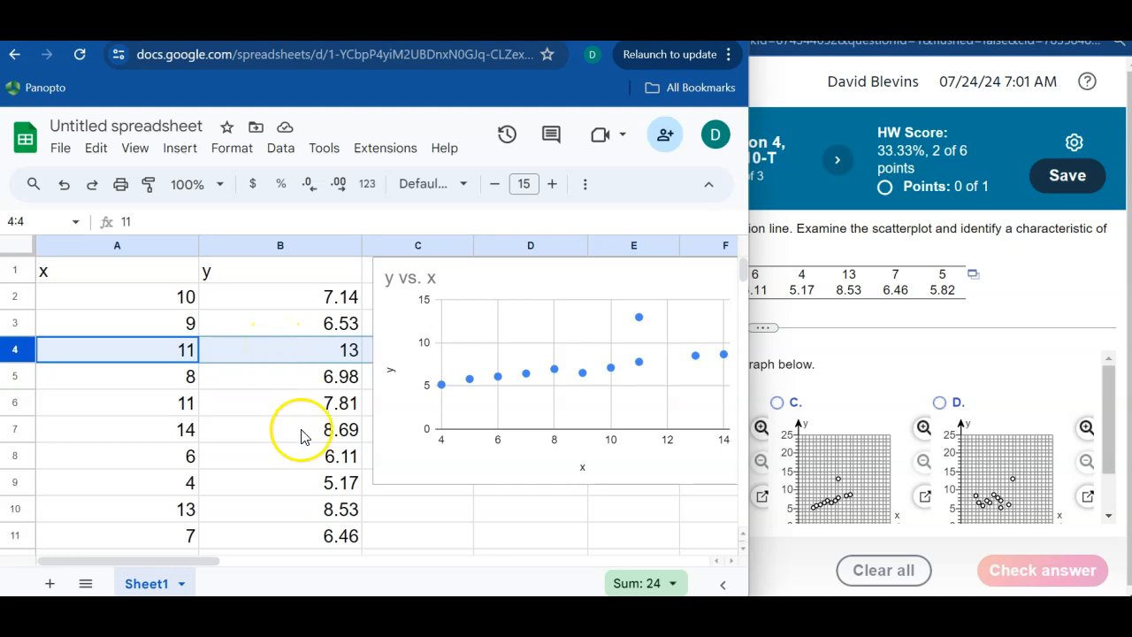
Calculate the first and third quartiles of column B with QUARTILE formulas in cells C10 and C11.
{"action": "left_click", "coordinate": [314, 479]}
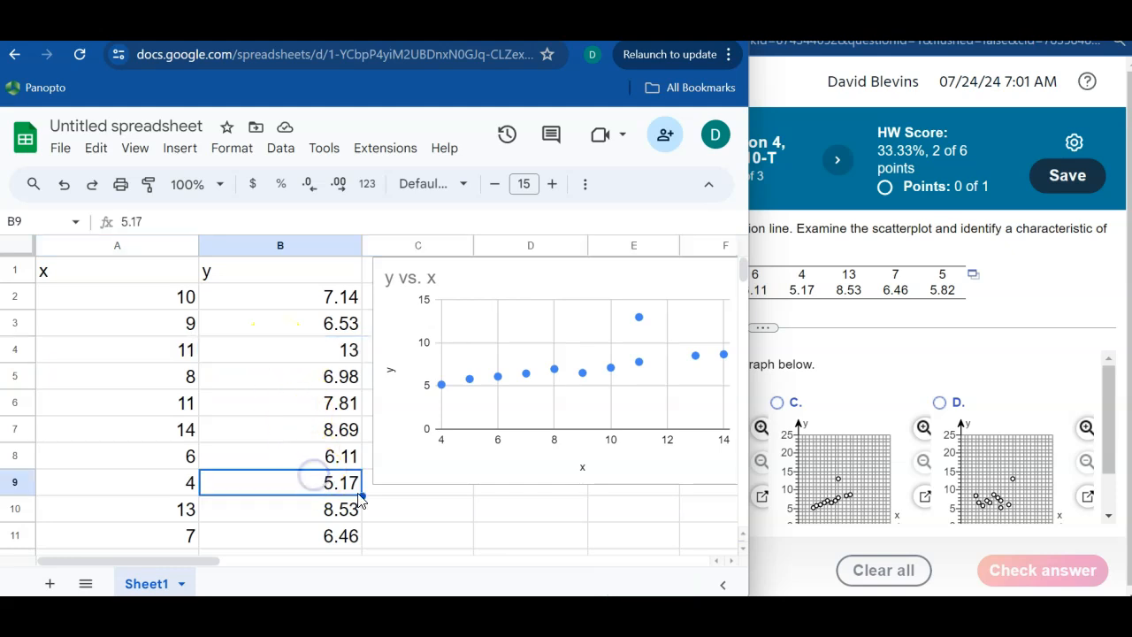
{"action": "left_click", "coordinate": [478, 533]}
{"action": "left_click", "coordinate": [444, 507]}
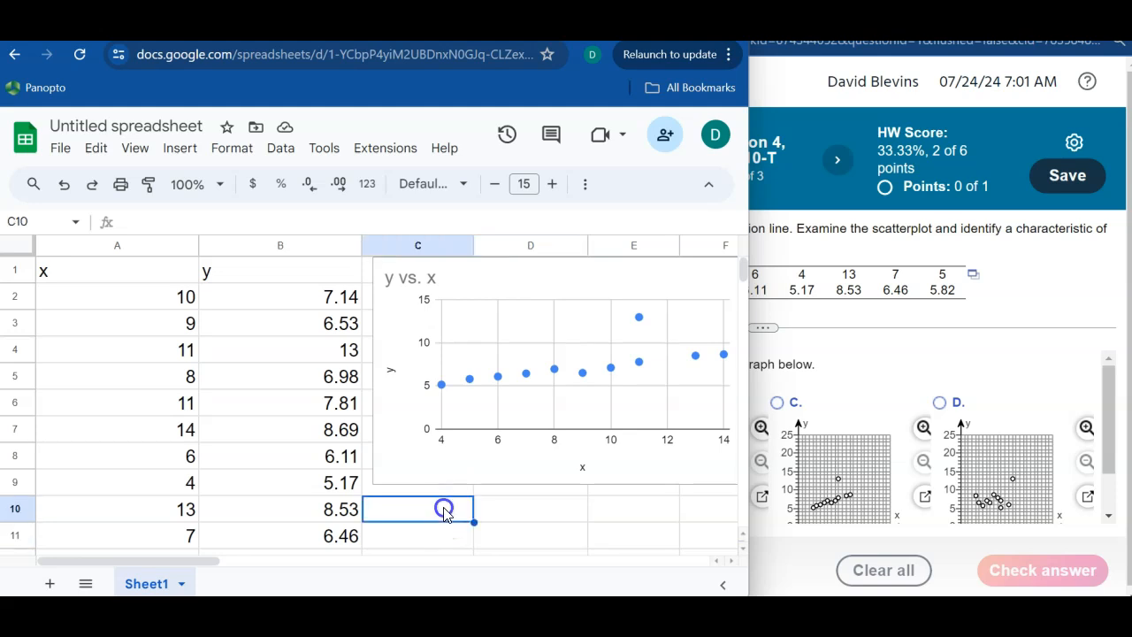
{"action": "type", "text": "=quart"}
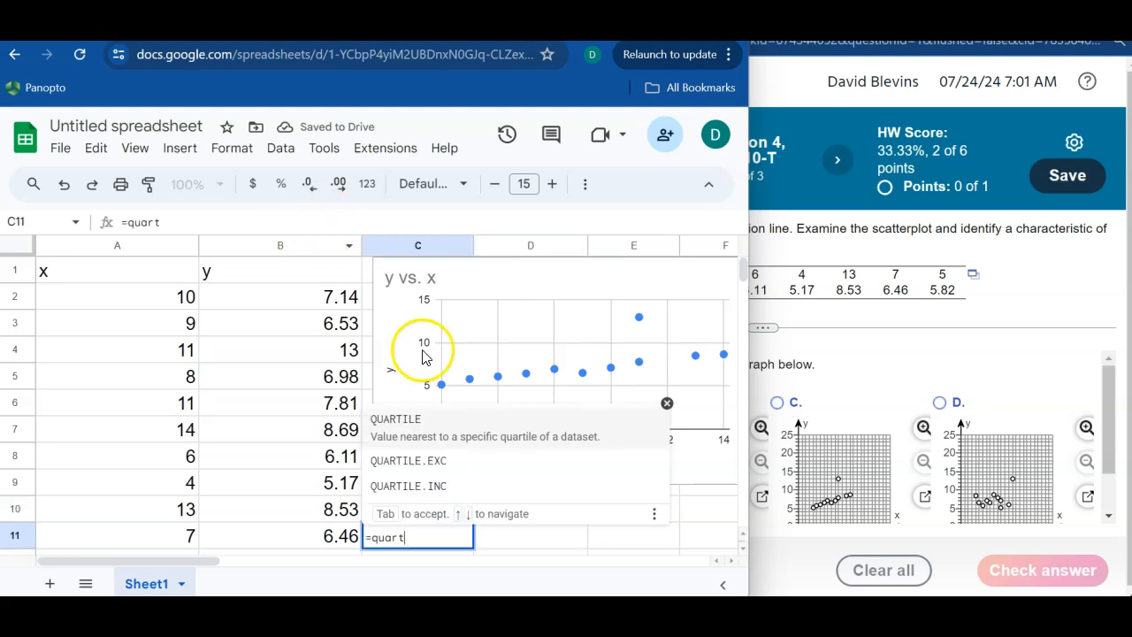
{"action": "left_click", "coordinate": [430, 428]}
{"action": "left_click", "coordinate": [285, 247]}
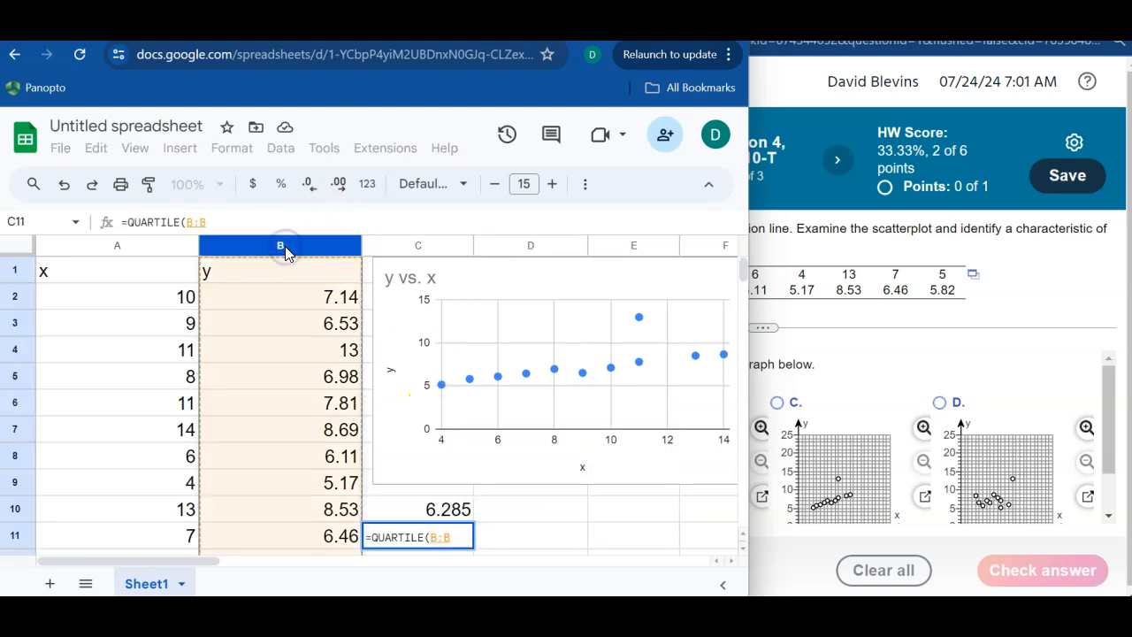
{"action": "type", "text": ",3"}
{"action": "key", "text": "Return"}
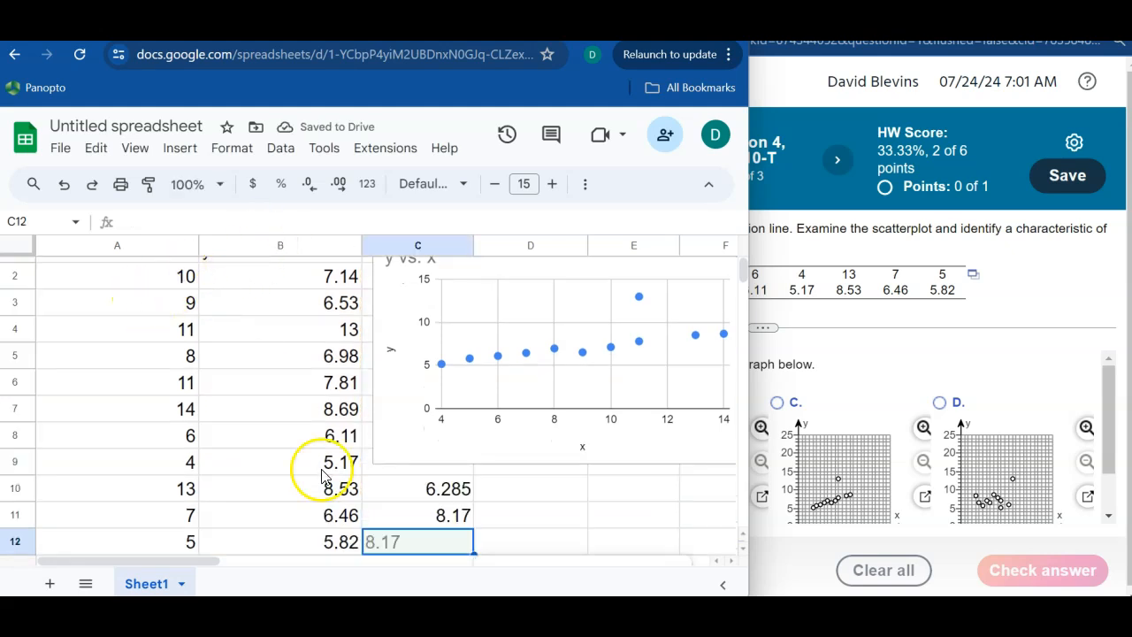
Label the quartiles Q1 and Q3 in column D, and add the interquartile range in row 12 labelled IQR.
{"action": "left_click", "coordinate": [498, 491]}
{"action": "type", "text": "Q1"}
{"action": "key", "text": "Return"}
{"action": "type", "text": "Q3"}
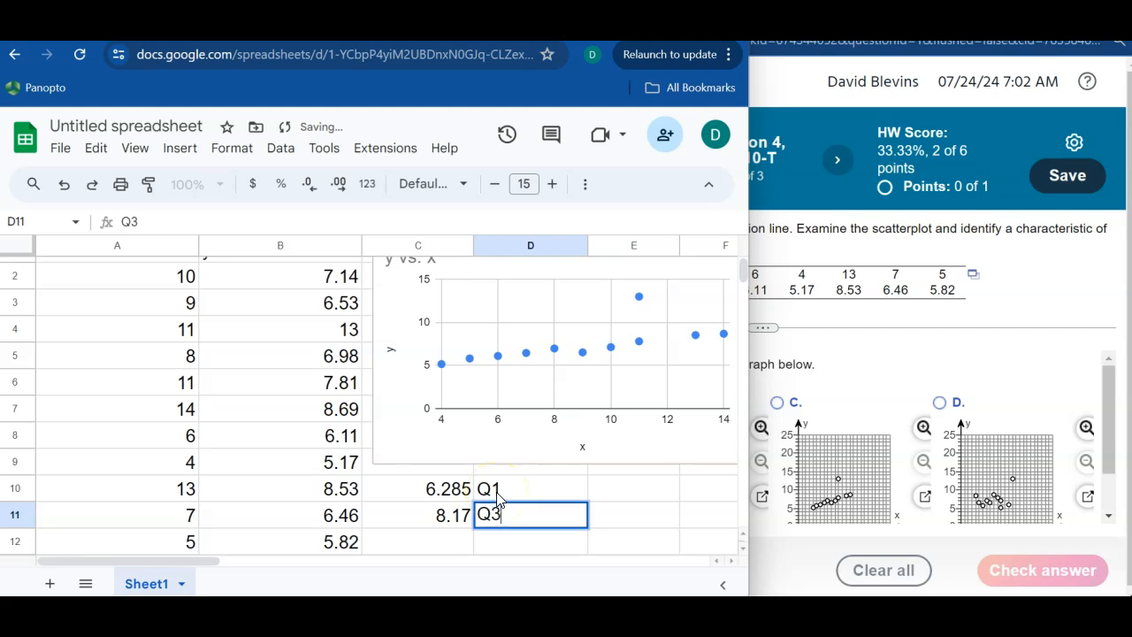
{"action": "key", "text": "Return"}
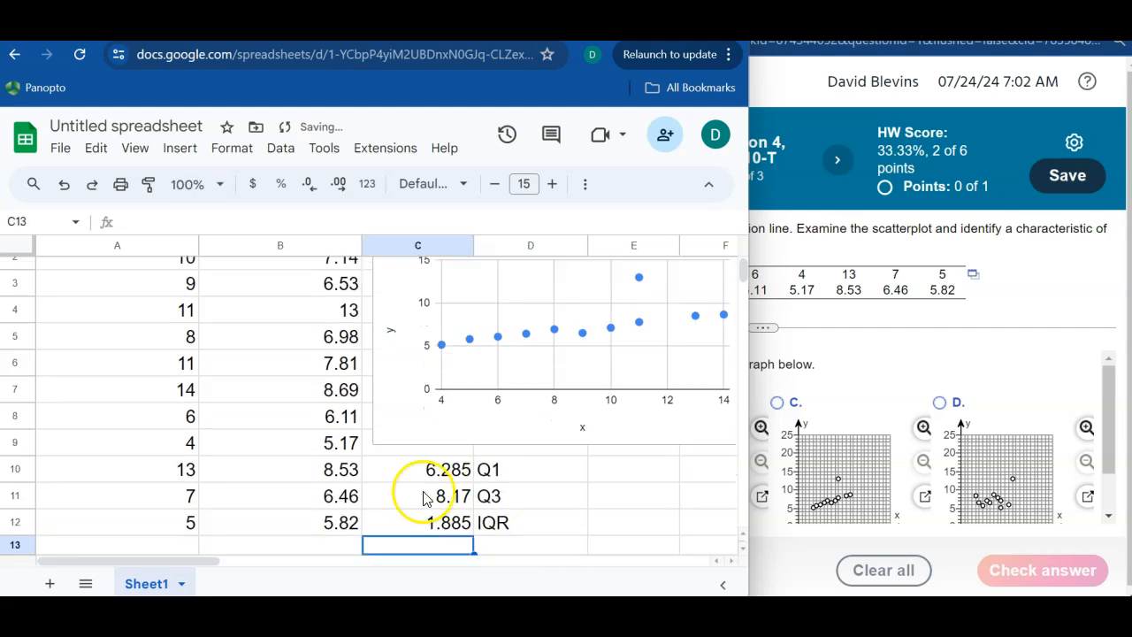
Add an Upper Fence row in row 13, calculated in C13 with the formula =C11+1.5*C12.
{"action": "left_click", "coordinate": [486, 546]}
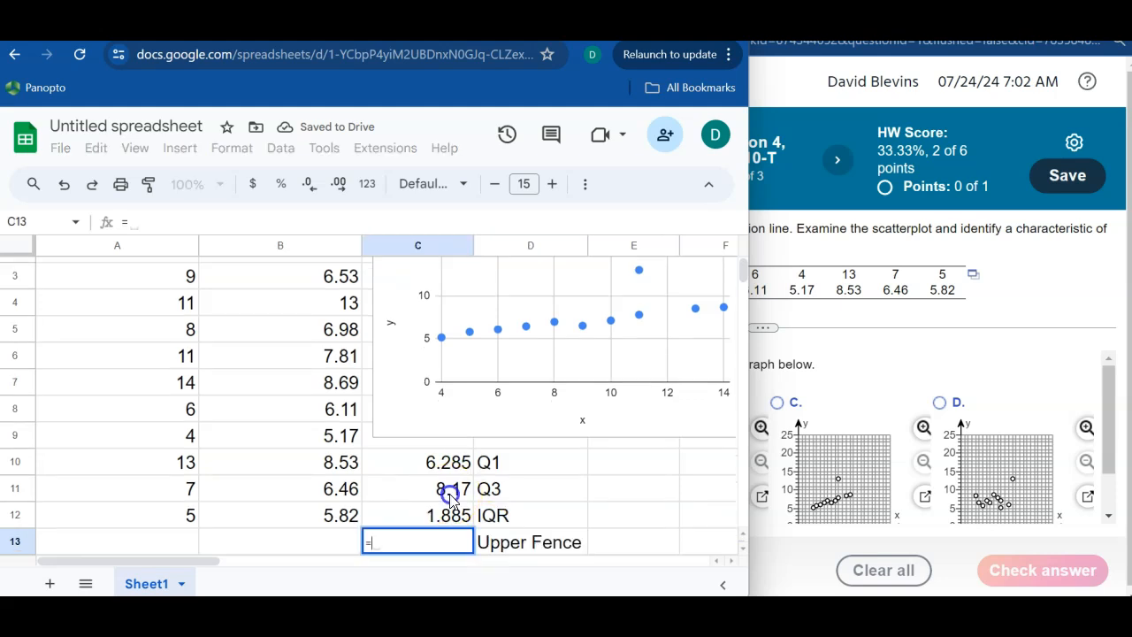
{"action": "type", "text": "="}
{"action": "left_click", "coordinate": [449, 488]}
{"action": "type", "text": "+"}
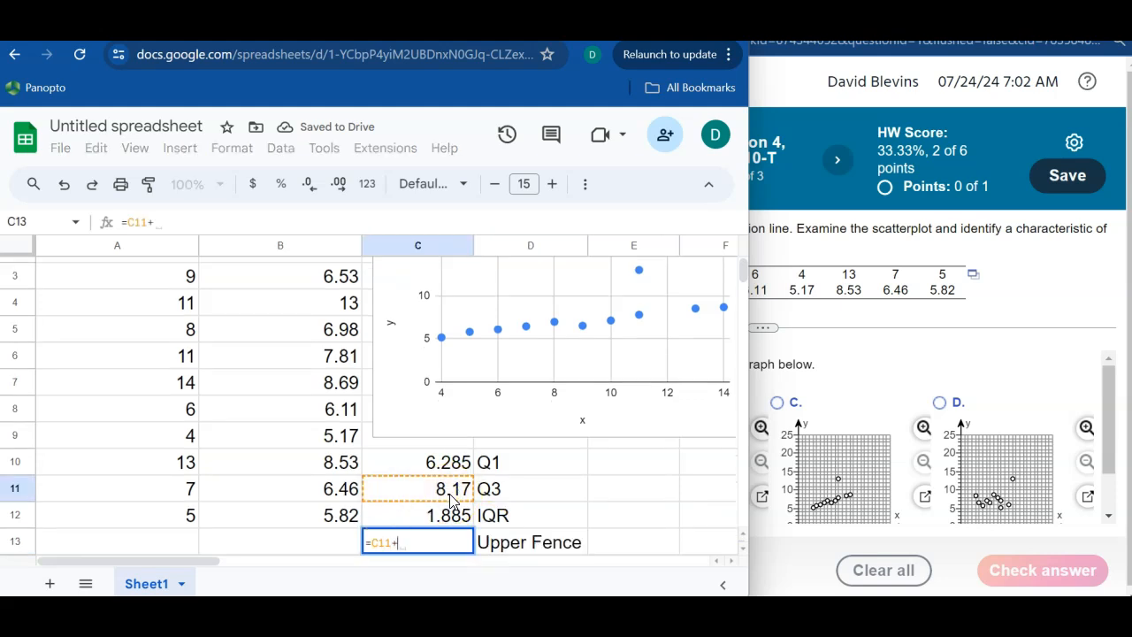
{"action": "type", "text": "1.5*"}
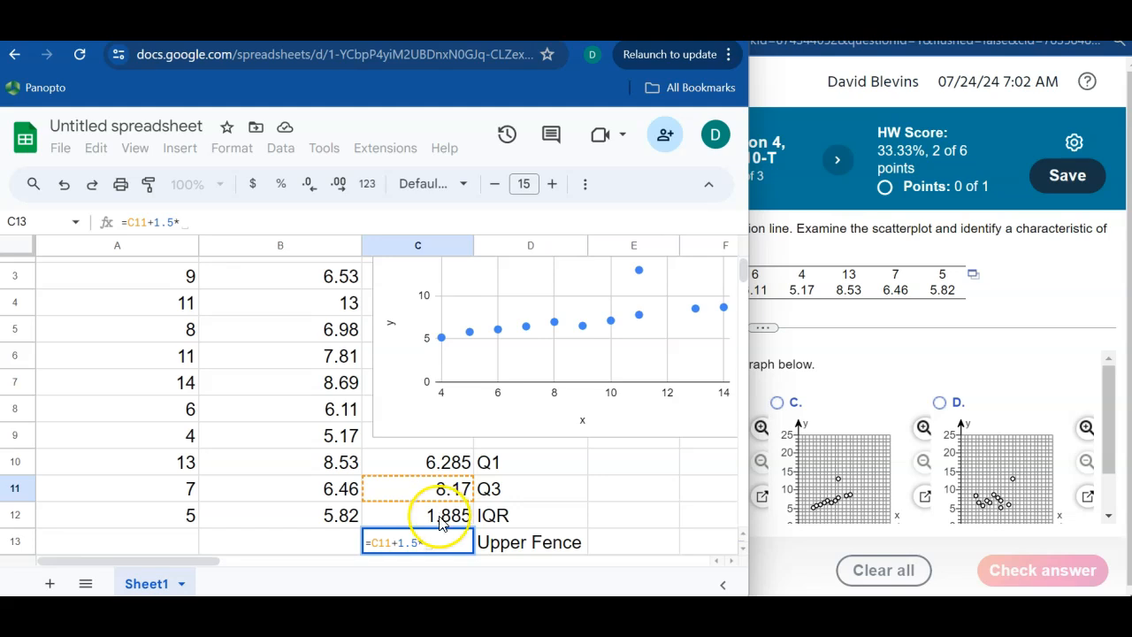
{"action": "left_click", "coordinate": [441, 518]}
{"action": "key", "text": "Return"}
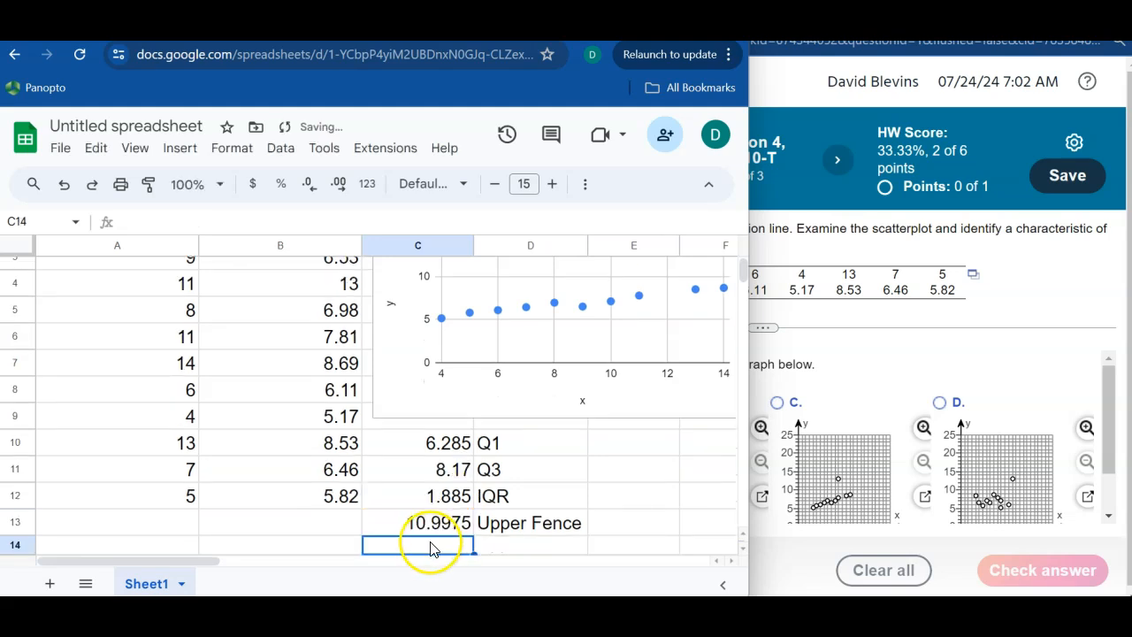
Compare the upper fence in C13 with the y value in B4 to check whether that point is an outlier.
{"action": "left_click", "coordinate": [430, 526]}
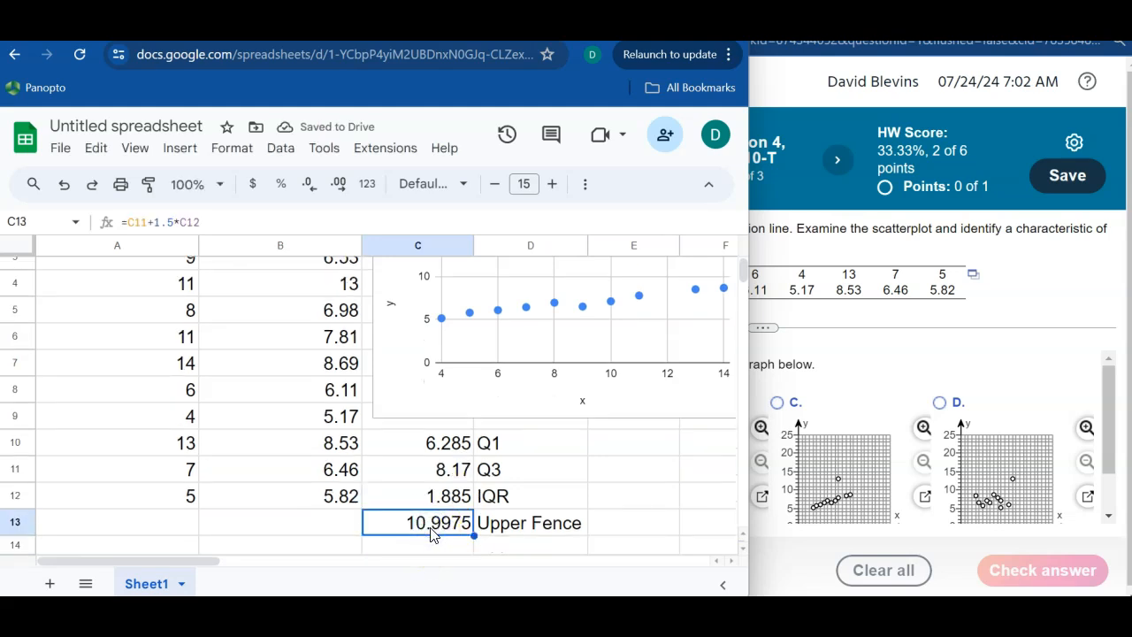
{"action": "key", "text": "Up"}
{"action": "key", "text": "Up"}
{"action": "key", "text": "Up"}
{"action": "key", "text": "Up"}
{"action": "key", "text": "Up"}
{"action": "key", "text": "Up"}
{"action": "key", "text": "Up"}
{"action": "key", "text": "Up"}
{"action": "key", "text": "Up"}
{"action": "key", "text": "Up"}
{"action": "key", "text": "Up"}
{"action": "key", "text": "Up"}
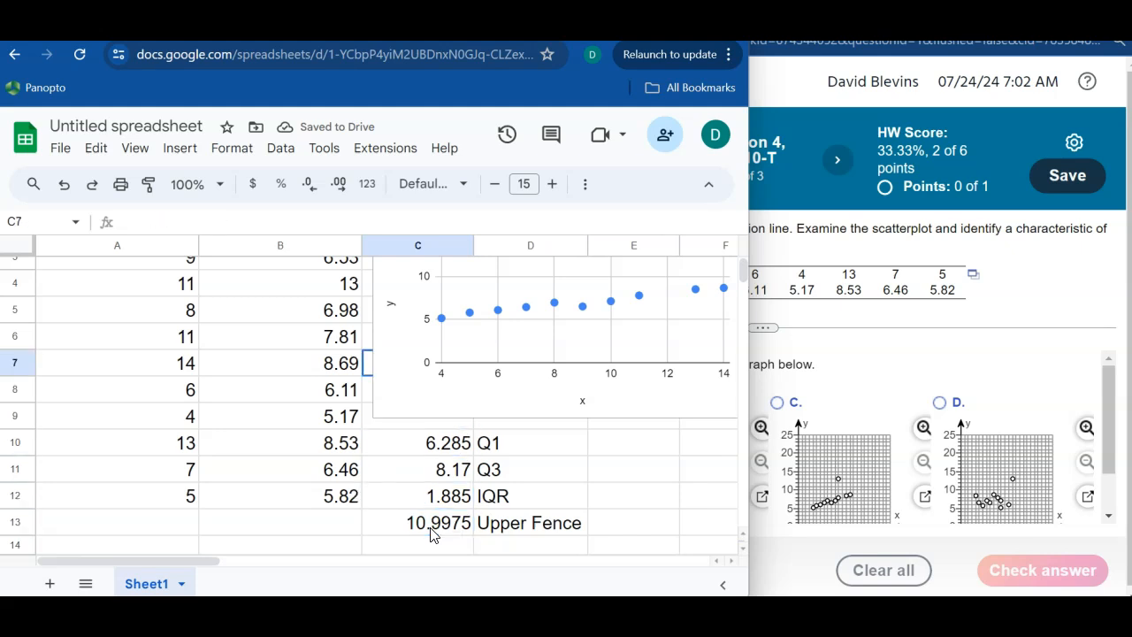
{"action": "key", "text": "Left"}
{"action": "key", "text": "Down"}
{"action": "key", "text": "Down"}
{"action": "key", "text": "Down"}
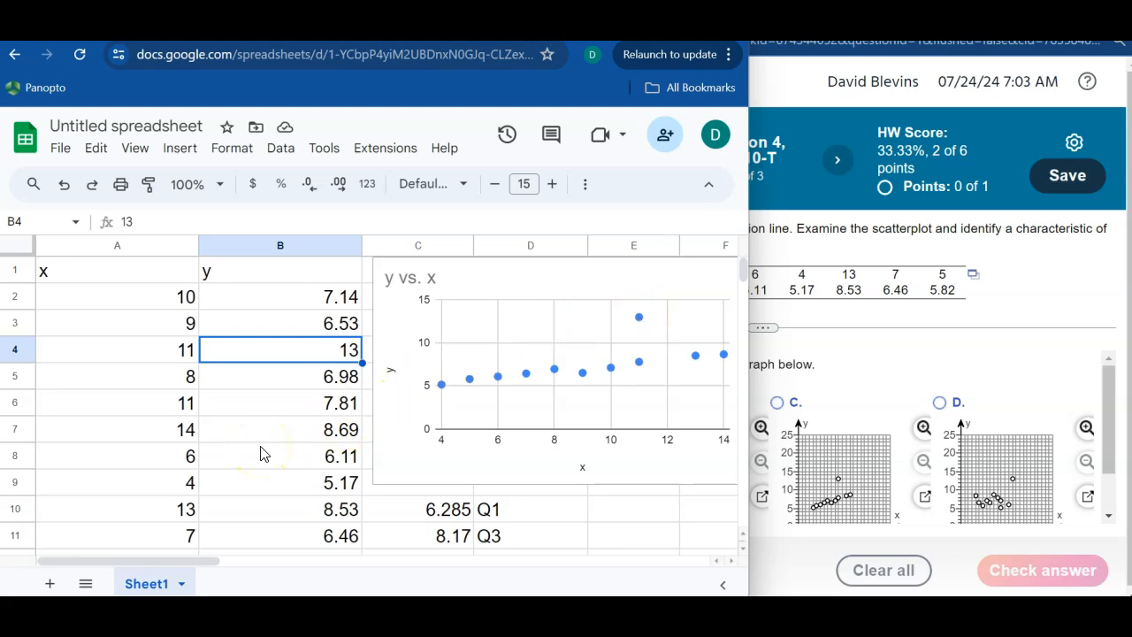
{"action": "left_click", "coordinate": [292, 480]}
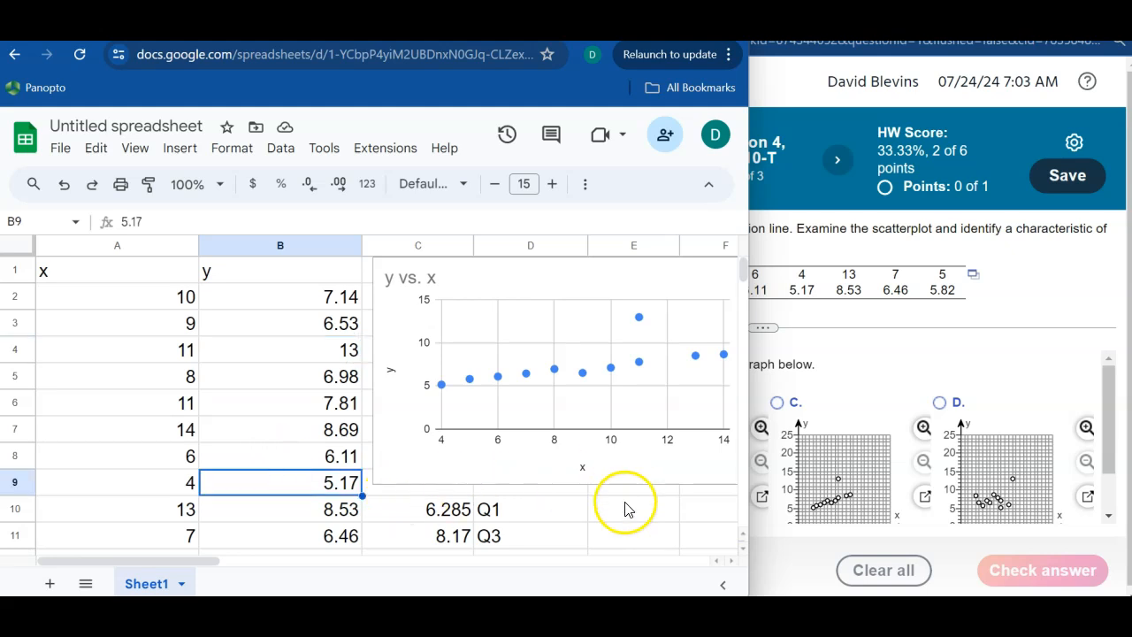
Switch to the homework page and answer Part 1 with the graph that matches the spreadsheet's scatter chart.
{"action": "left_click", "coordinate": [872, 351]}
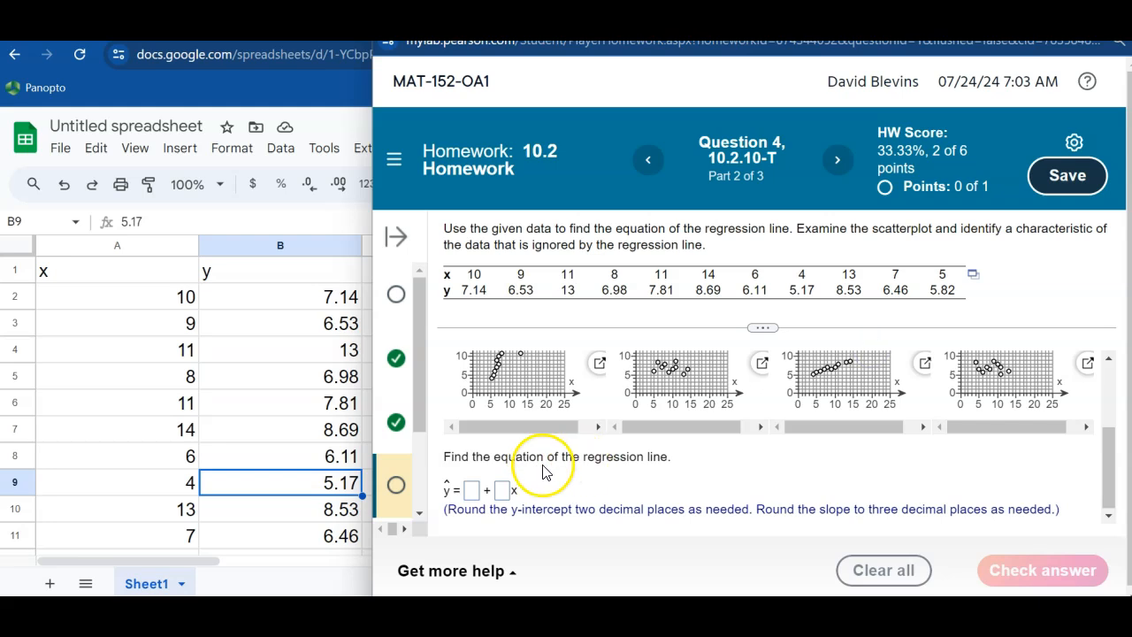
Switch back to the spreadsheet and clear the quartile, IQR and upper fence calculations with their labels from C10:D13.
{"action": "left_click", "coordinate": [248, 435]}
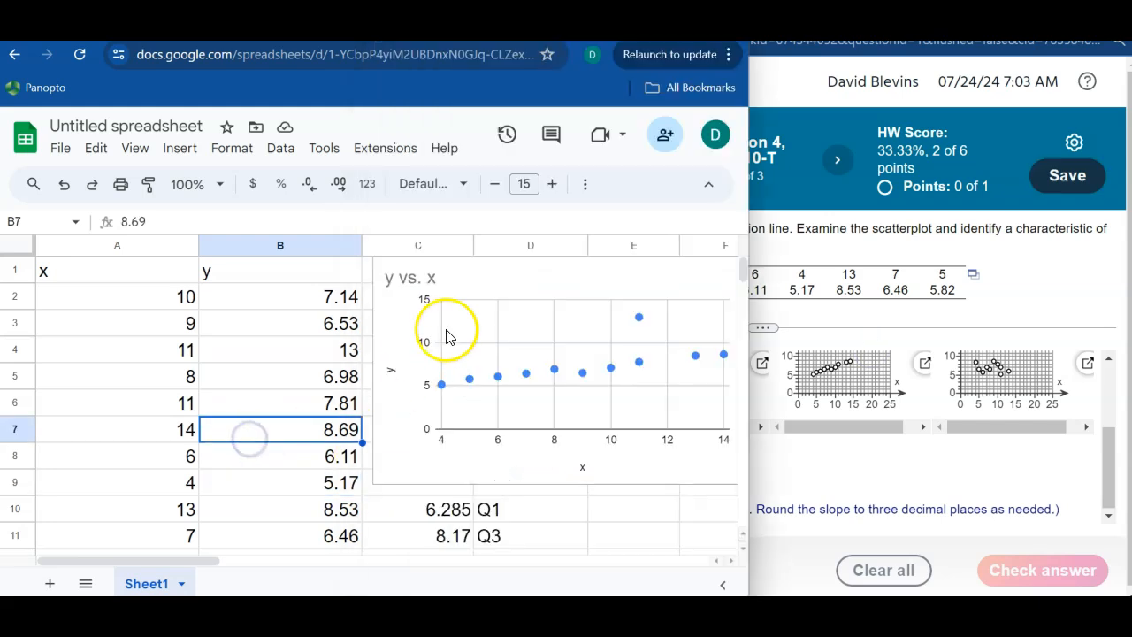
{"action": "key", "text": "Down"}
{"action": "key", "text": "Down"}
{"action": "key", "text": "Down"}
{"action": "key", "text": "Down"}
{"action": "key", "text": "Down"}
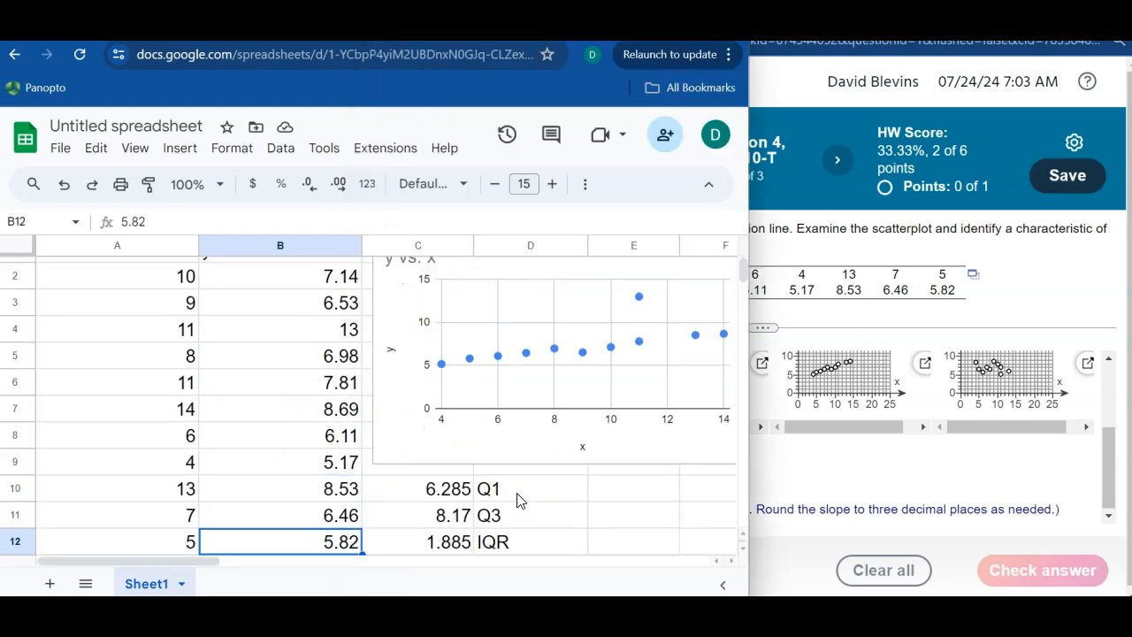
{"action": "key", "text": "Down"}
{"action": "key", "text": "Right"}
{"action": "key", "text": "Up"}
{"action": "key", "text": "Up"}
{"action": "key", "text": "Up"}
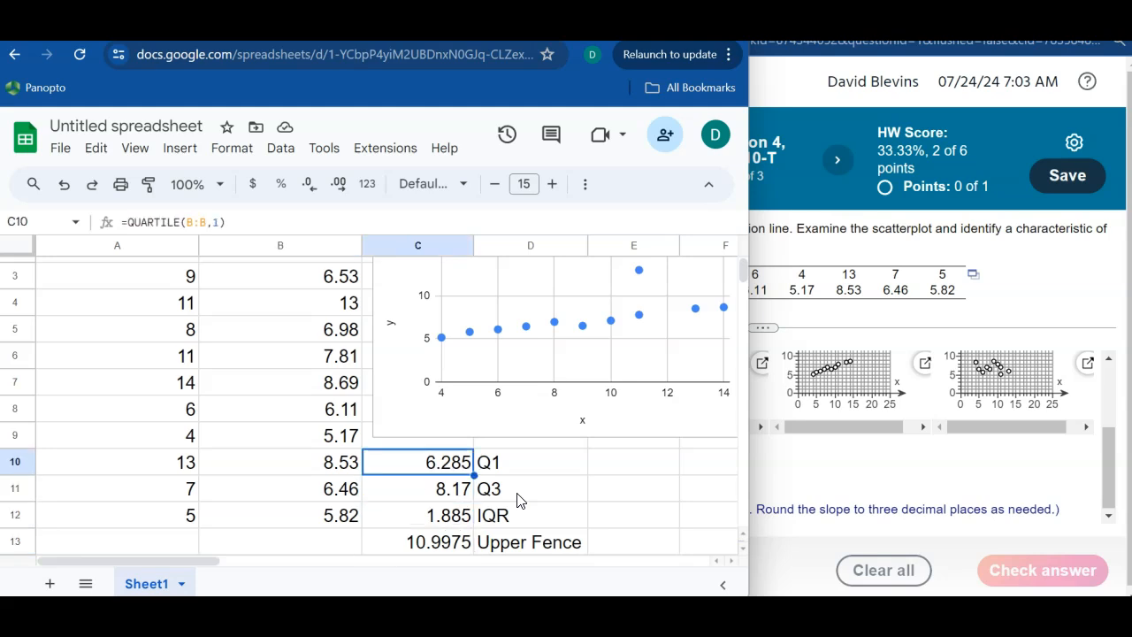
{"action": "key", "text": "shift+Down"}
{"action": "key", "text": "shift+Down"}
{"action": "key", "text": "shift+Down"}
{"action": "key", "text": "shift+Right"}
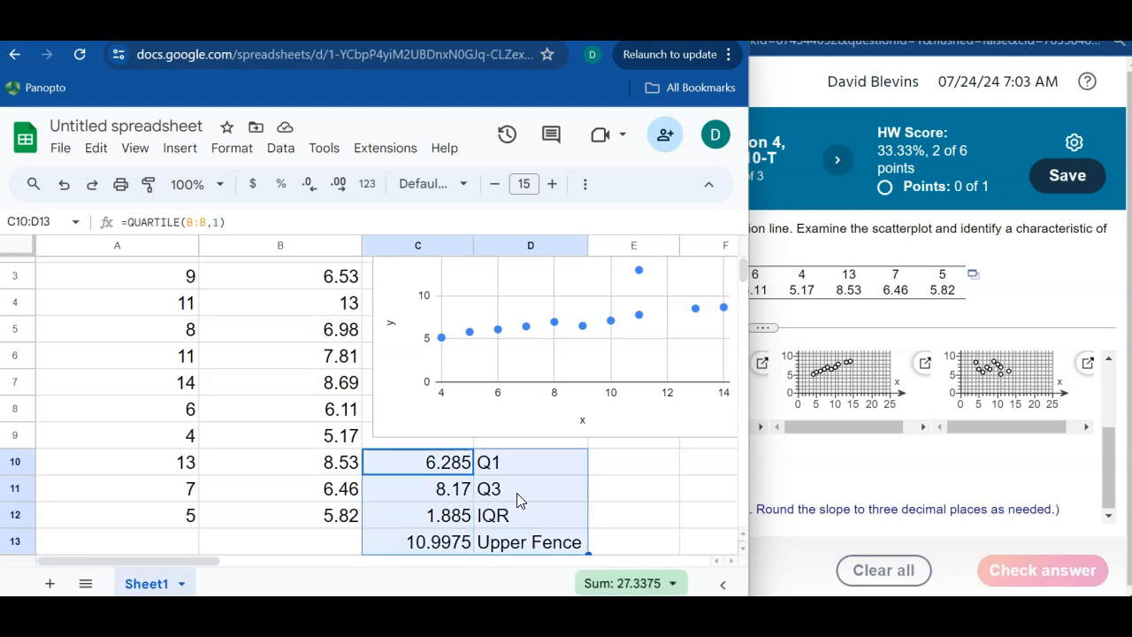
{"action": "key", "text": "Delete"}
{"action": "key", "text": "Right"}
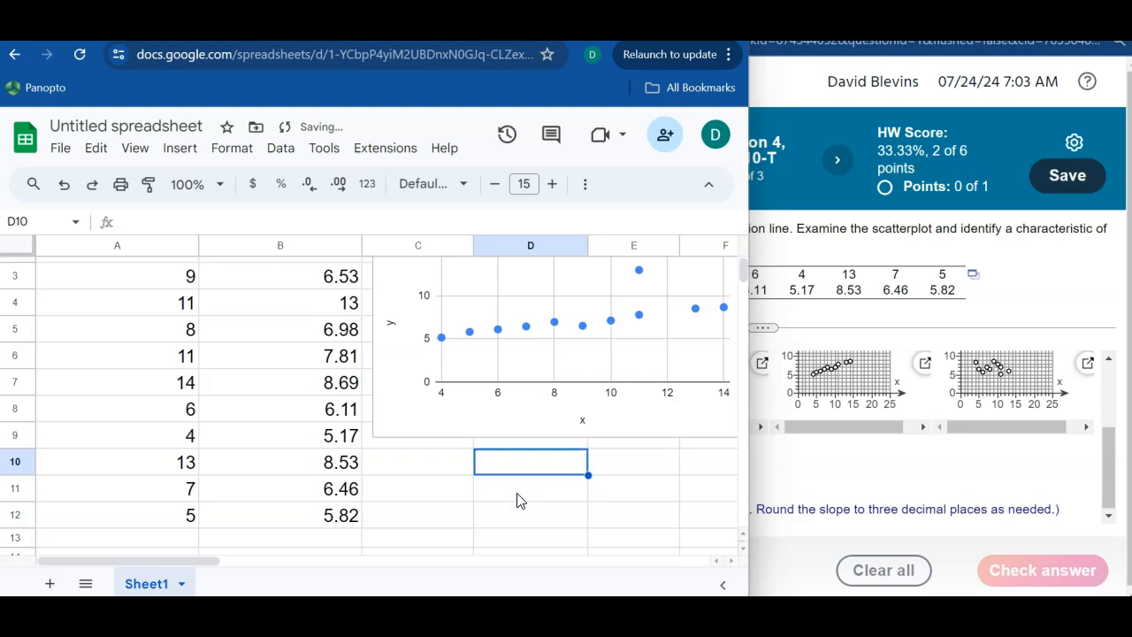
{"action": "key", "text": "Left"}
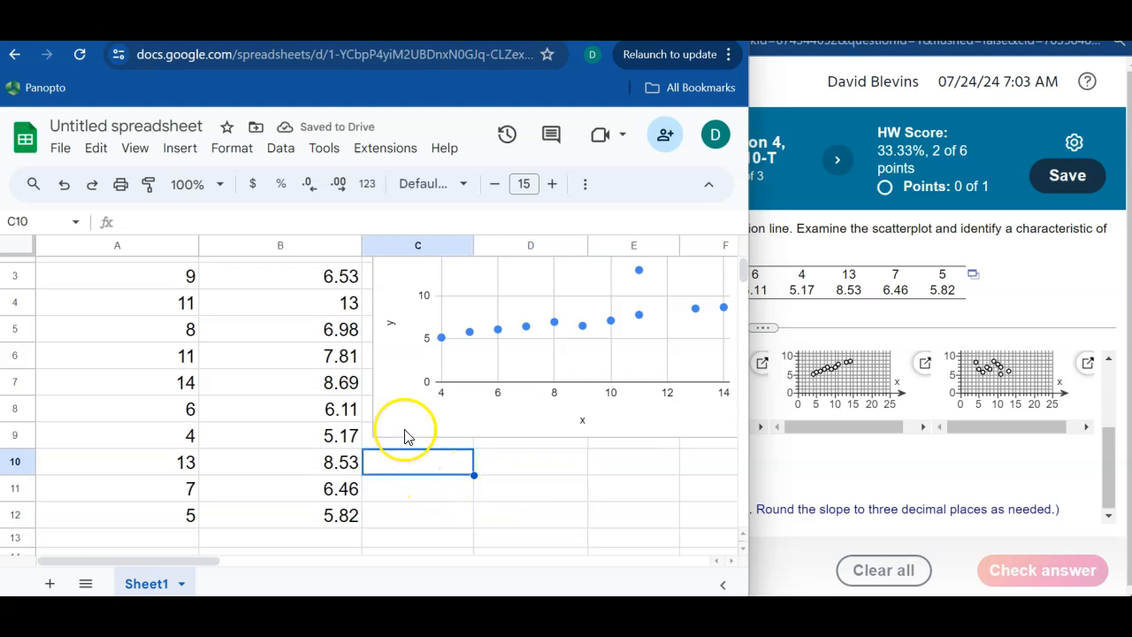
Calculate the slope and y-intercept from C10 with the formula =LINEST(B2:B12,A2:A12,1,0).
{"action": "type", "text": "="}
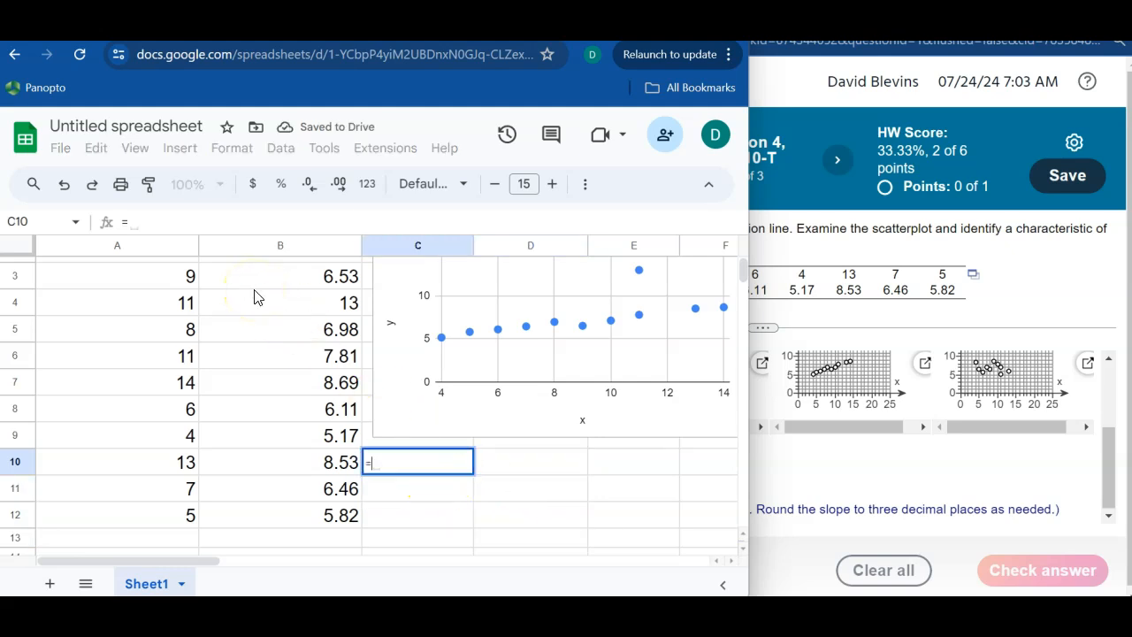
{"action": "type", "text": "line"}
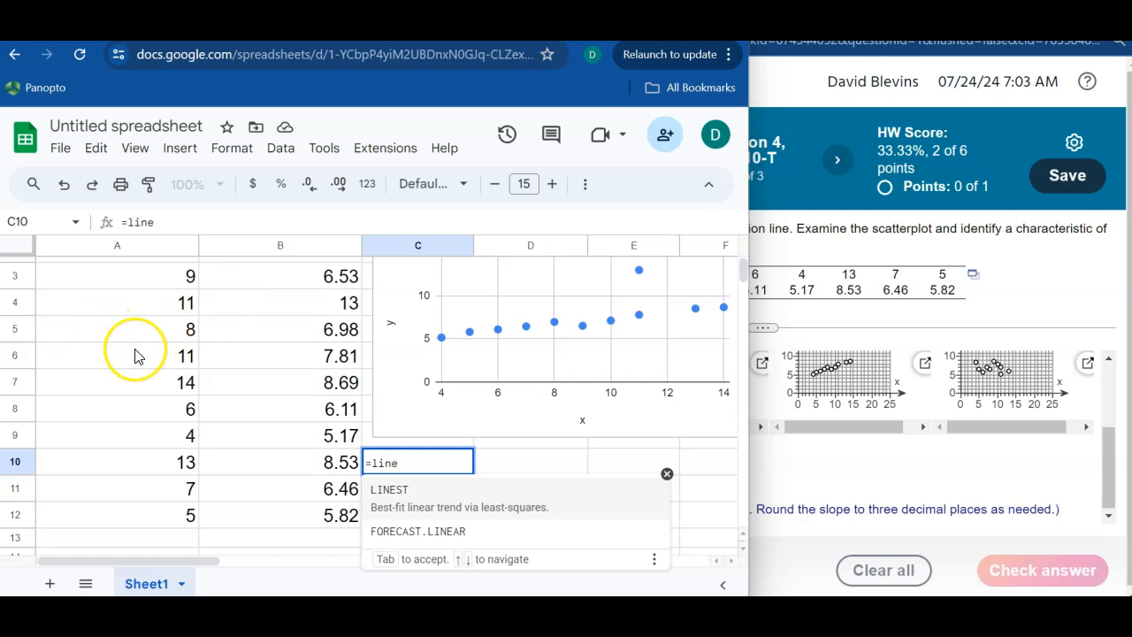
{"action": "left_click", "coordinate": [395, 495]}
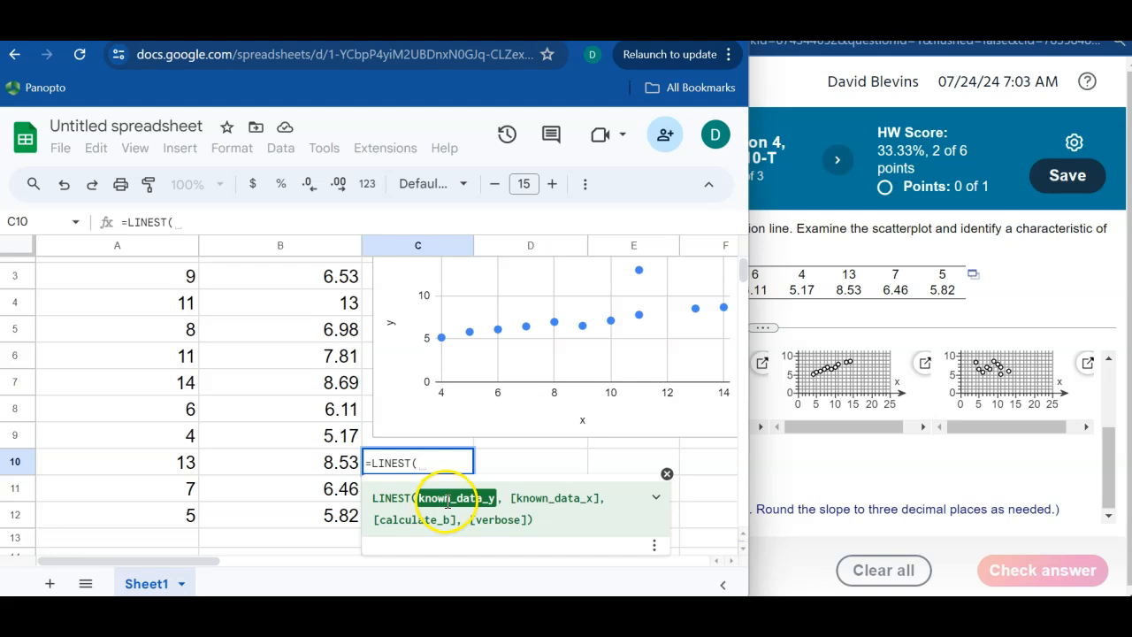
{"action": "left_click_drag", "start_coordinate": [324, 515], "coordinate": [293, 296]}
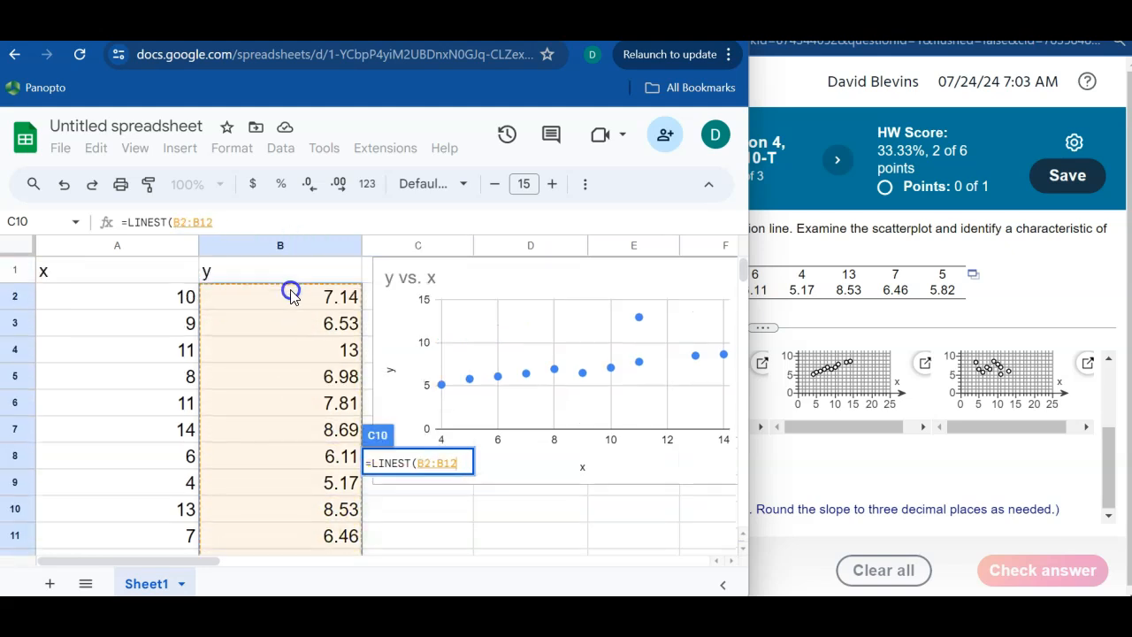
{"action": "type", "text": ","}
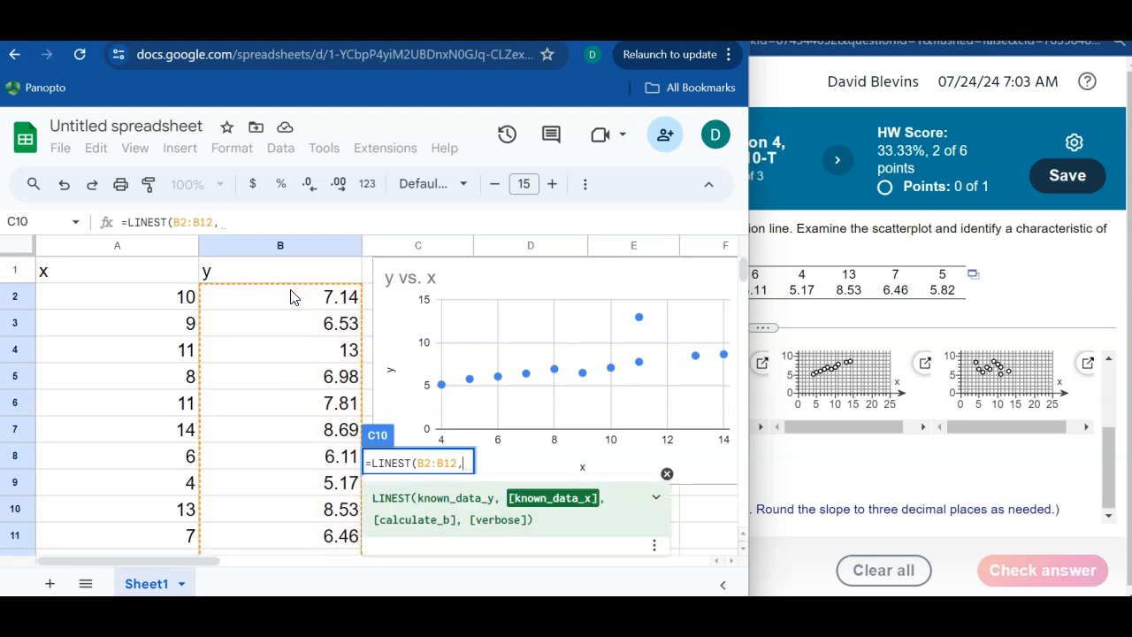
{"action": "left_click_drag", "start_coordinate": [171, 306], "coordinate": [158, 467]}
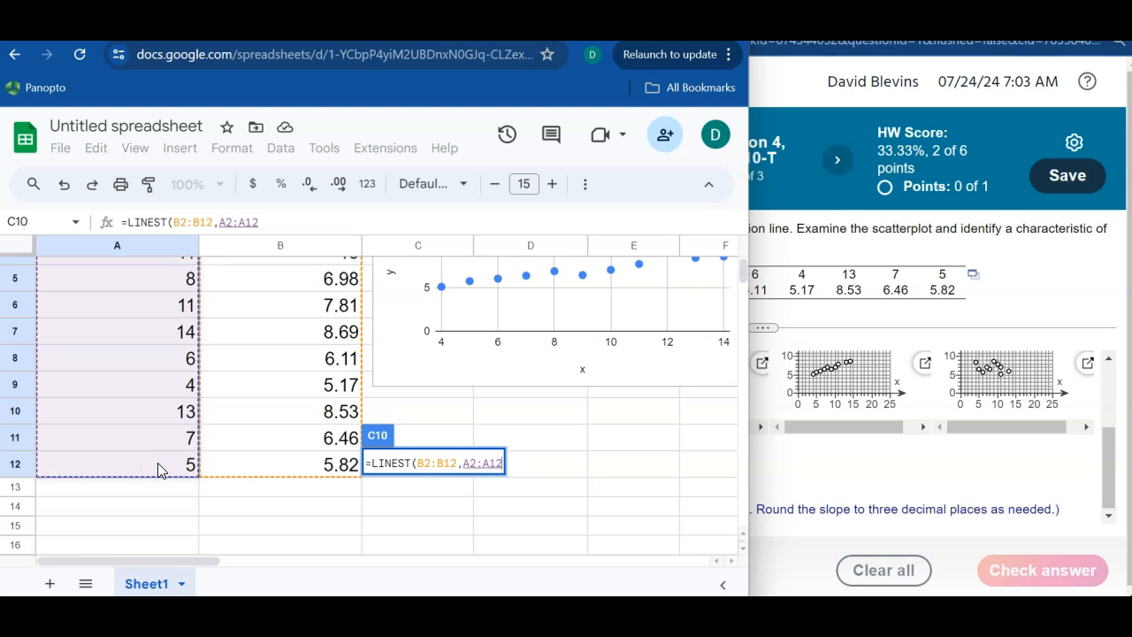
{"action": "type", "text": ","}
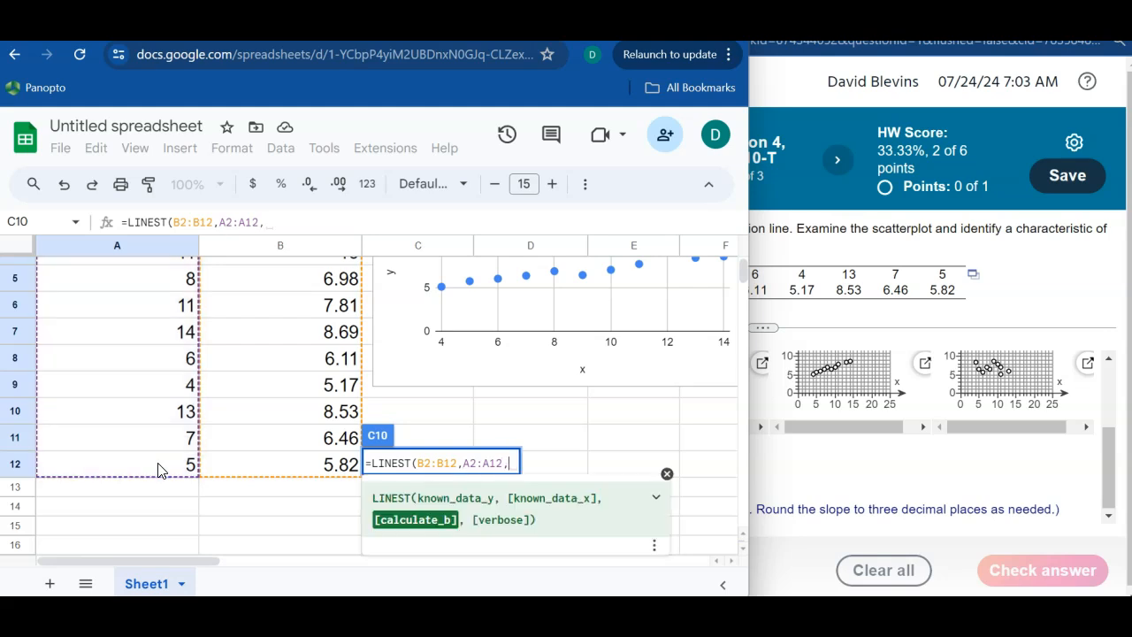
{"action": "type", "text": "1"}
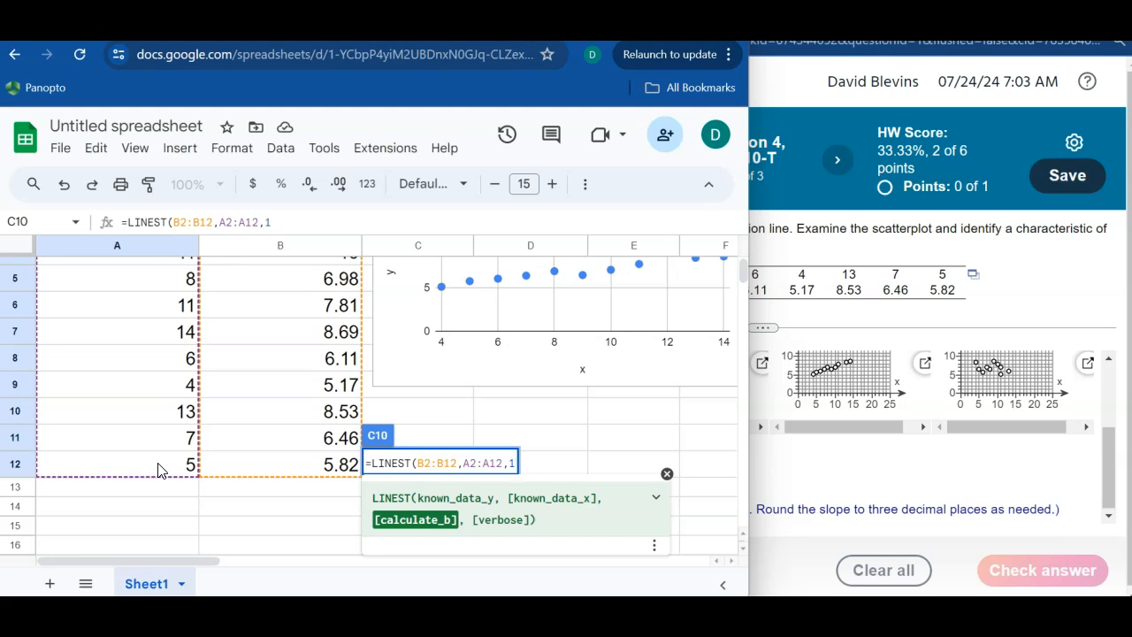
{"action": "type", "text": ","}
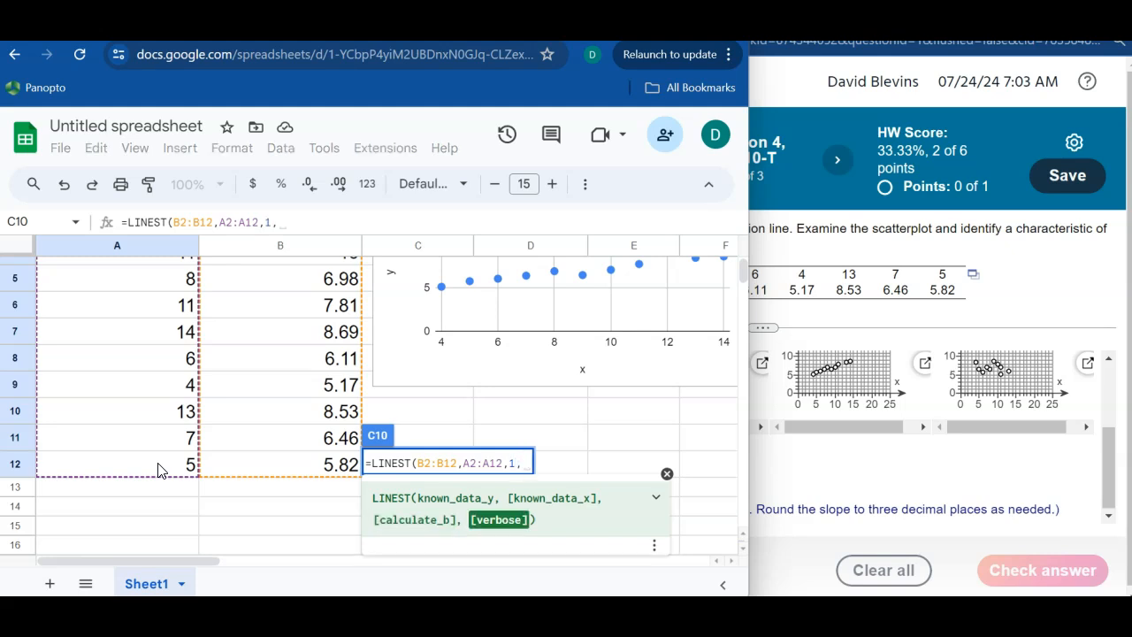
{"action": "type", "text": "0"}
Label the regression results in row 11 with Slope in C11 and y-int in D11.
{"action": "left_click", "coordinate": [432, 440]}
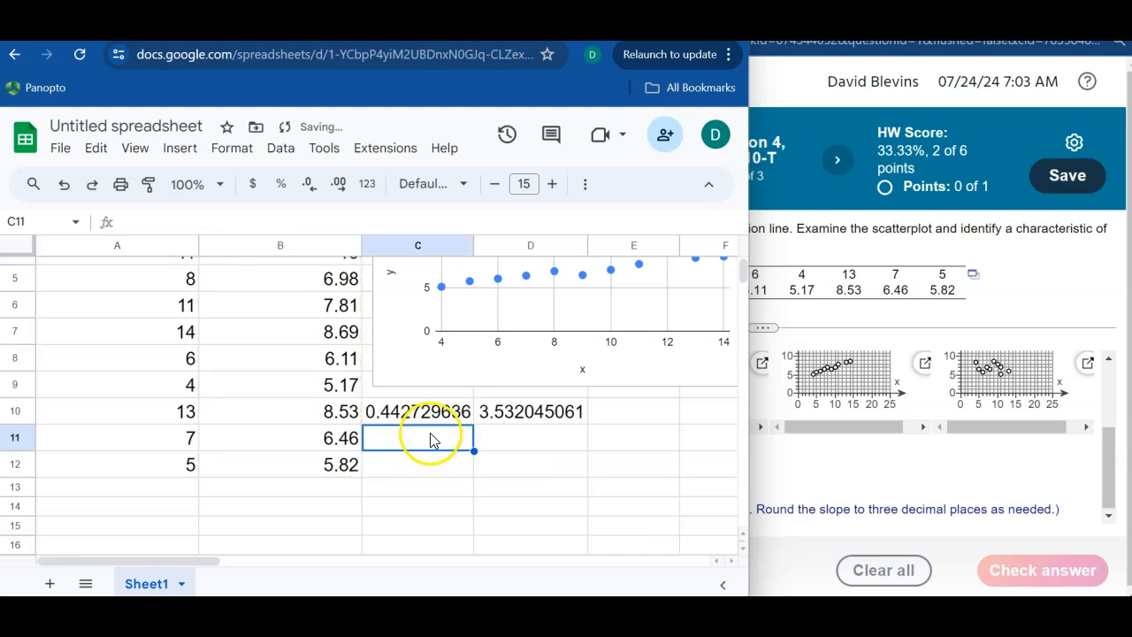
{"action": "type", "text": "Slope"}
{"action": "key", "text": "Tab"}
{"action": "type", "text": "y-int"}
{"action": "key", "text": "Return"}
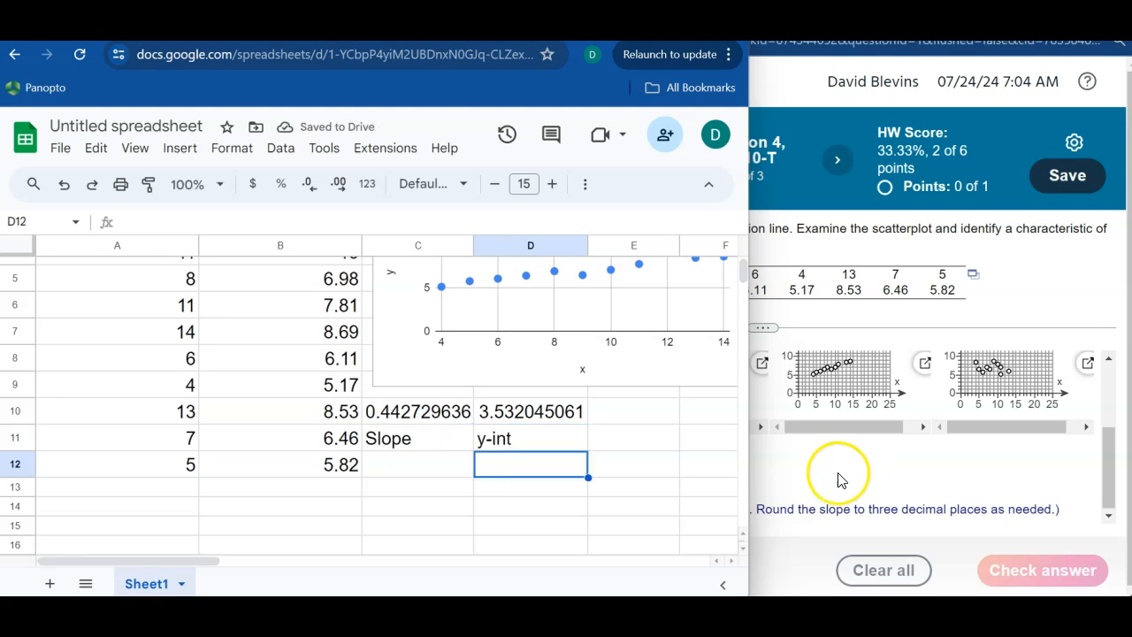
Check the rounding instructions on the homework page, then display the slope in C10 with three decimals and the y-intercept in D10 with two.
{"action": "left_click", "coordinate": [821, 482]}
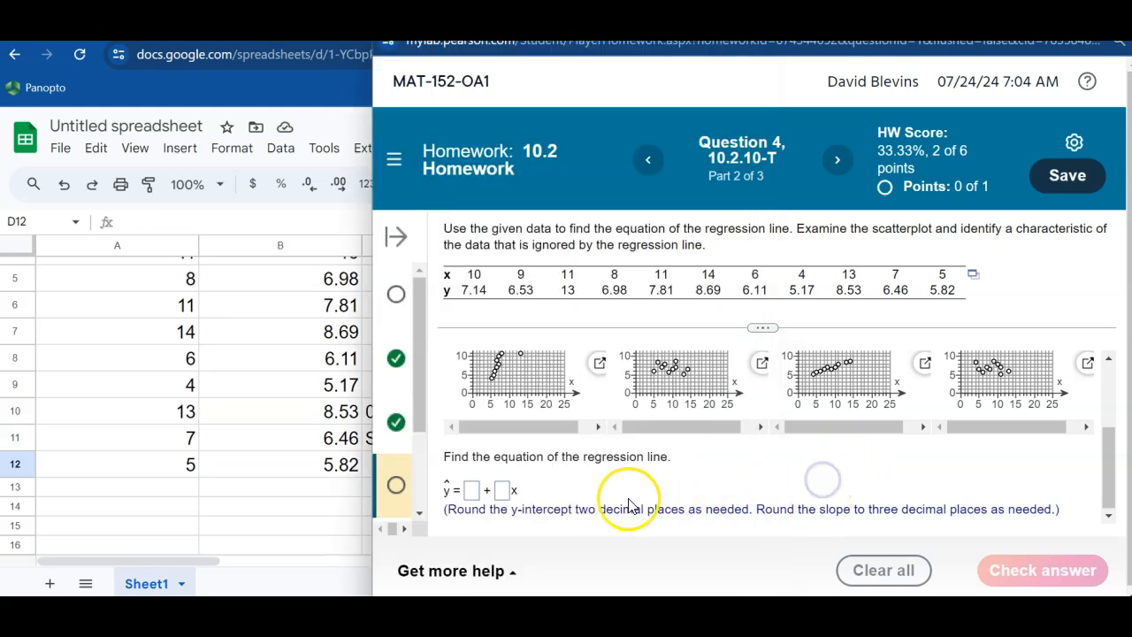
{"action": "left_click", "coordinate": [274, 487]}
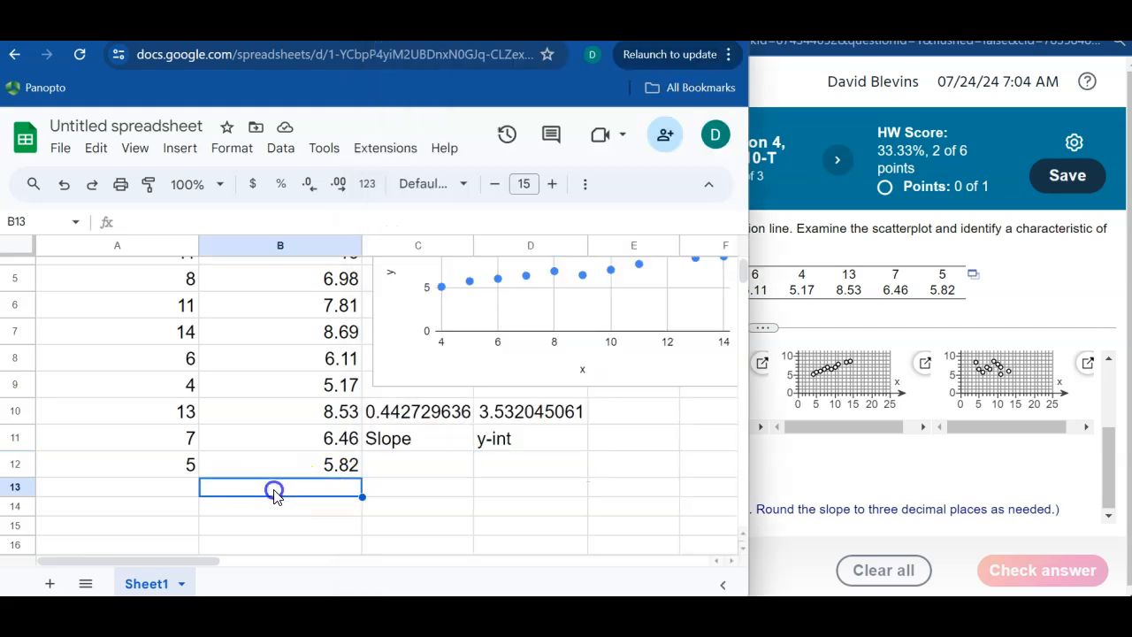
{"action": "left_click", "coordinate": [417, 411]}
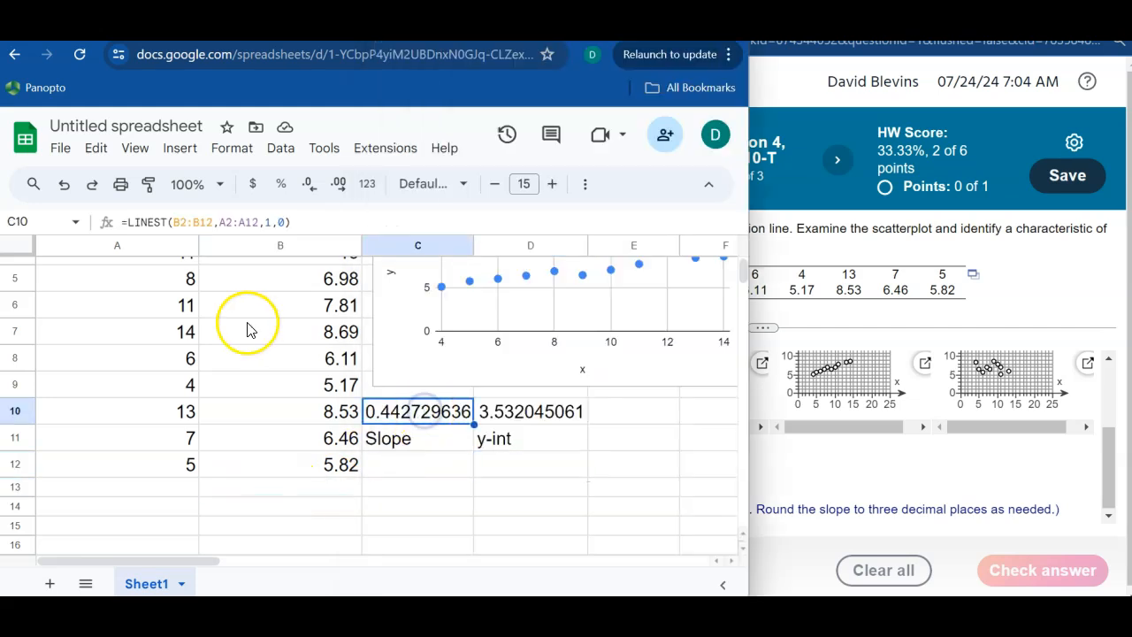
{"action": "left_click", "coordinate": [307, 185]}
{"action": "left_click", "coordinate": [307, 187]}
{"action": "left_click", "coordinate": [308, 188]}
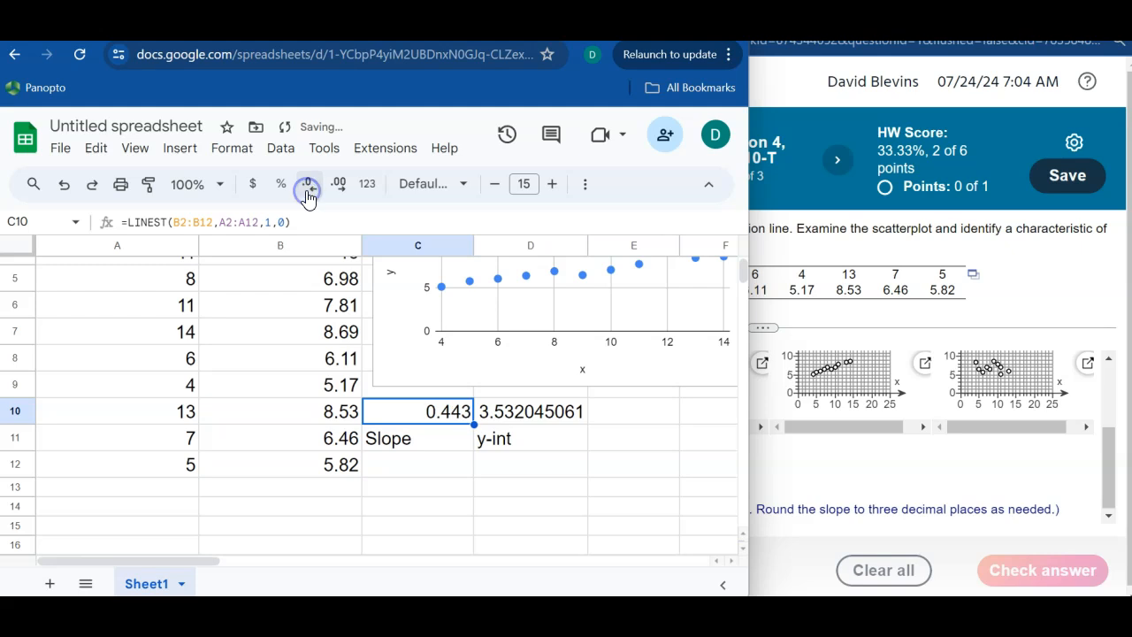
{"action": "left_click", "coordinate": [493, 410]}
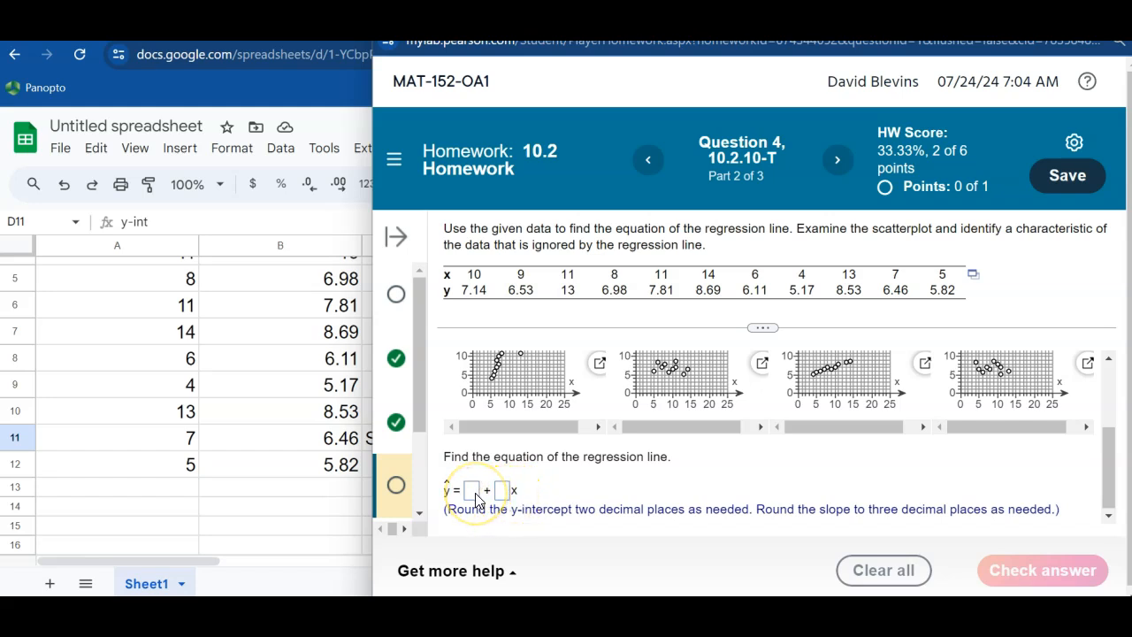
Switch to the homework page, answer Part 2 with 3.53 as the y-intercept and 0.443 as the slope, and continue to Part 3.
{"action": "left_click", "coordinate": [285, 489]}
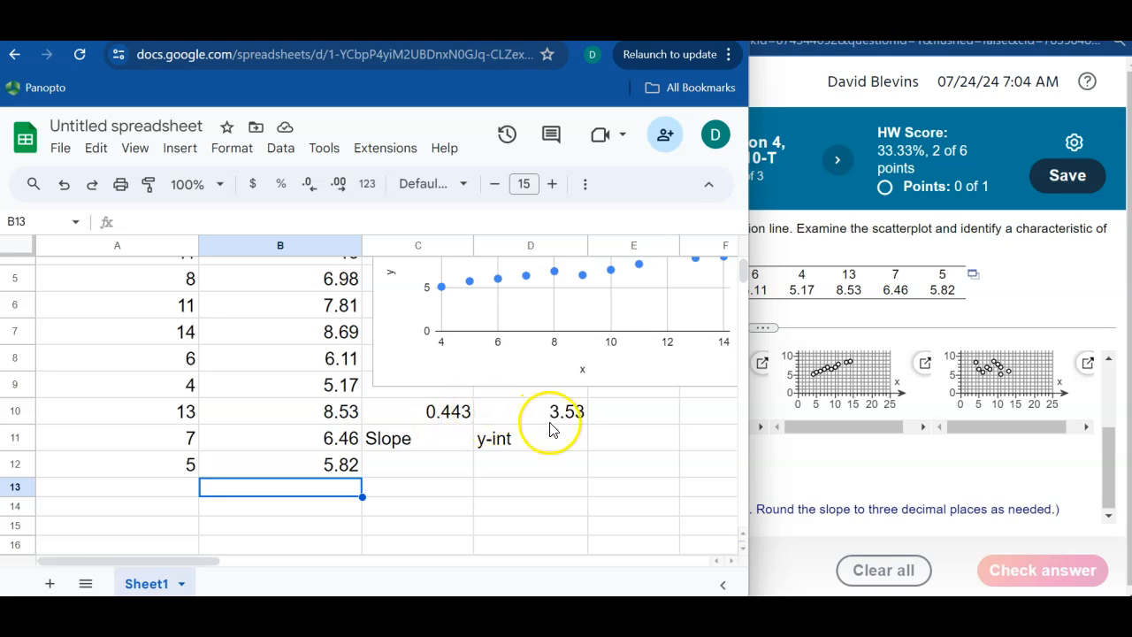
{"action": "left_click", "coordinate": [785, 473]}
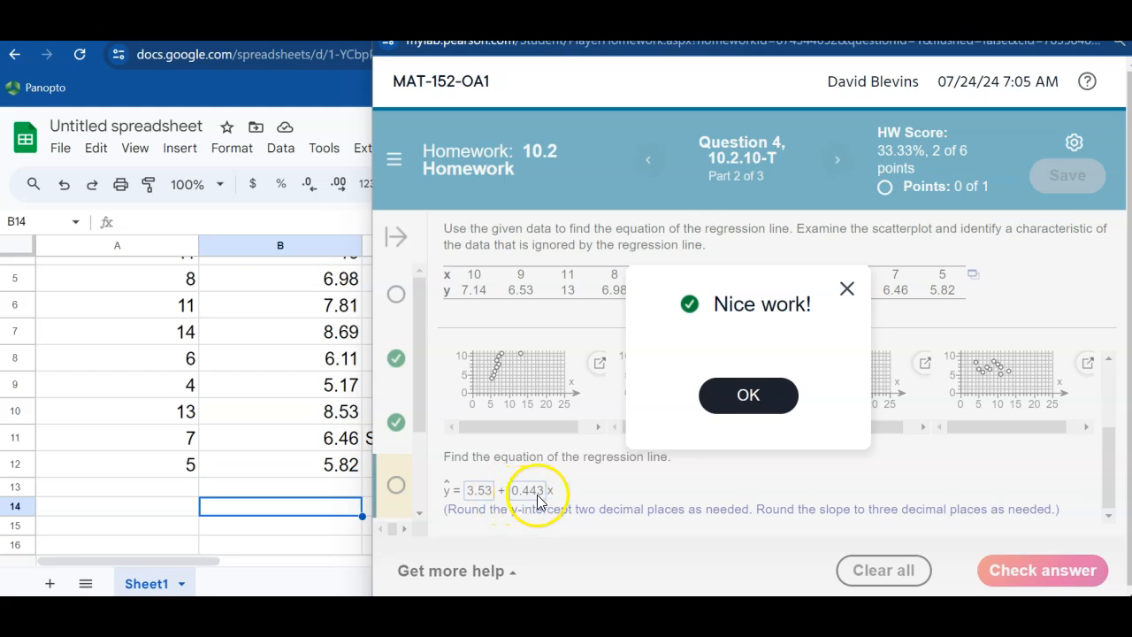
{"action": "left_click", "coordinate": [729, 405]}
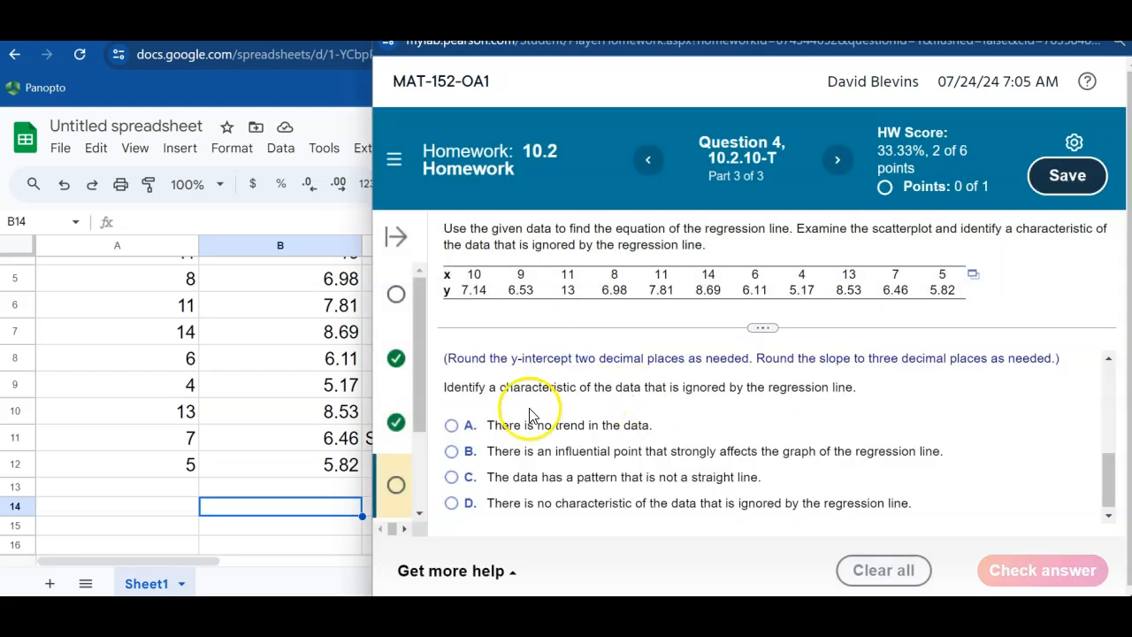
Switch back to the spreadsheet and add the label r in E11 beside the y-int label.
{"action": "left_click", "coordinate": [281, 460]}
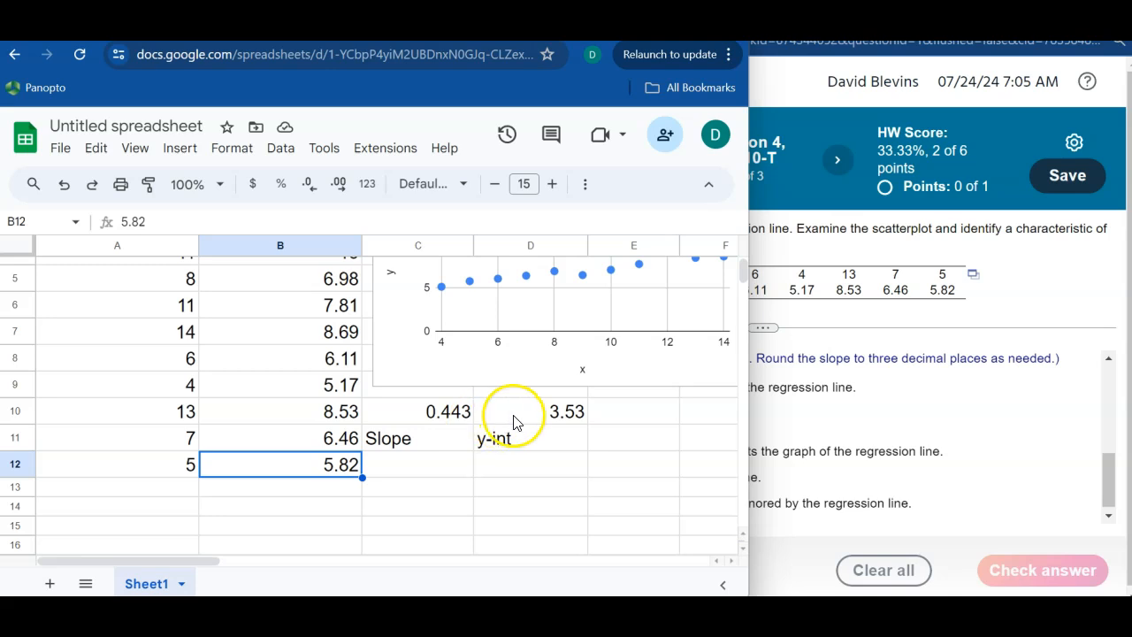
{"action": "left_click", "coordinate": [516, 429]}
{"action": "right_click", "coordinate": [653, 412]}
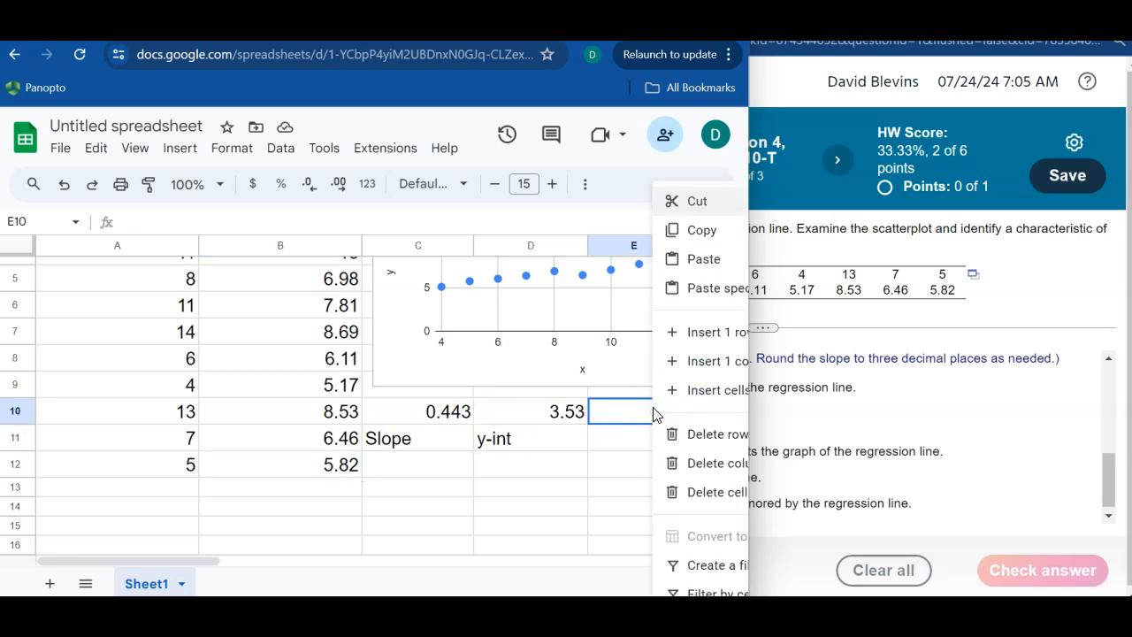
{"action": "left_click", "coordinate": [604, 412]}
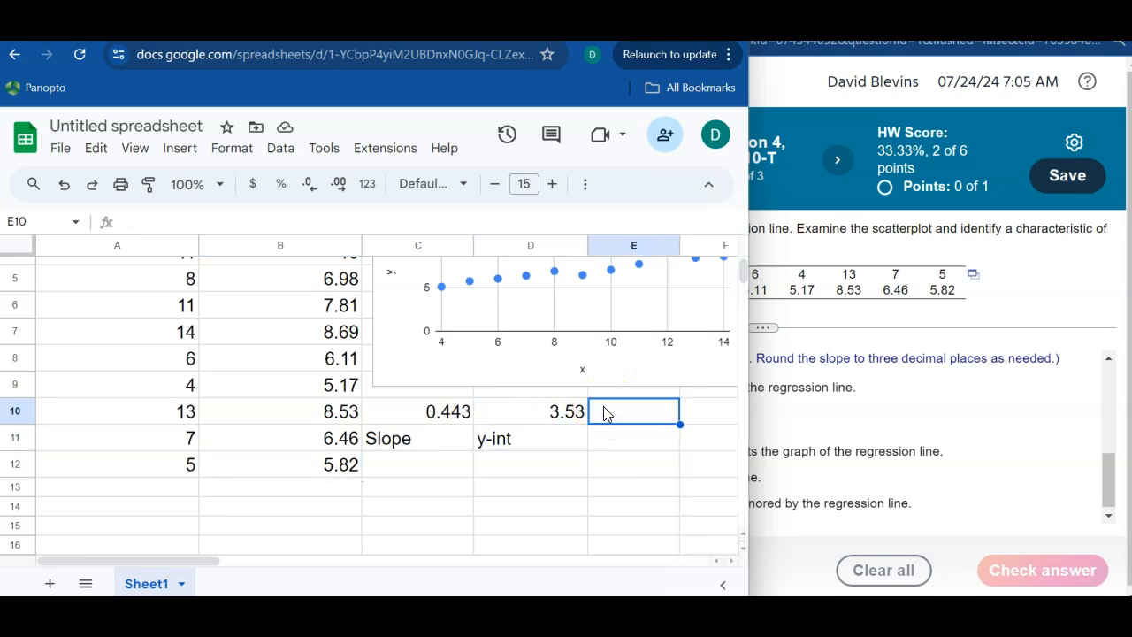
{"action": "key", "text": "Down"}
{"action": "type", "text": "r"}
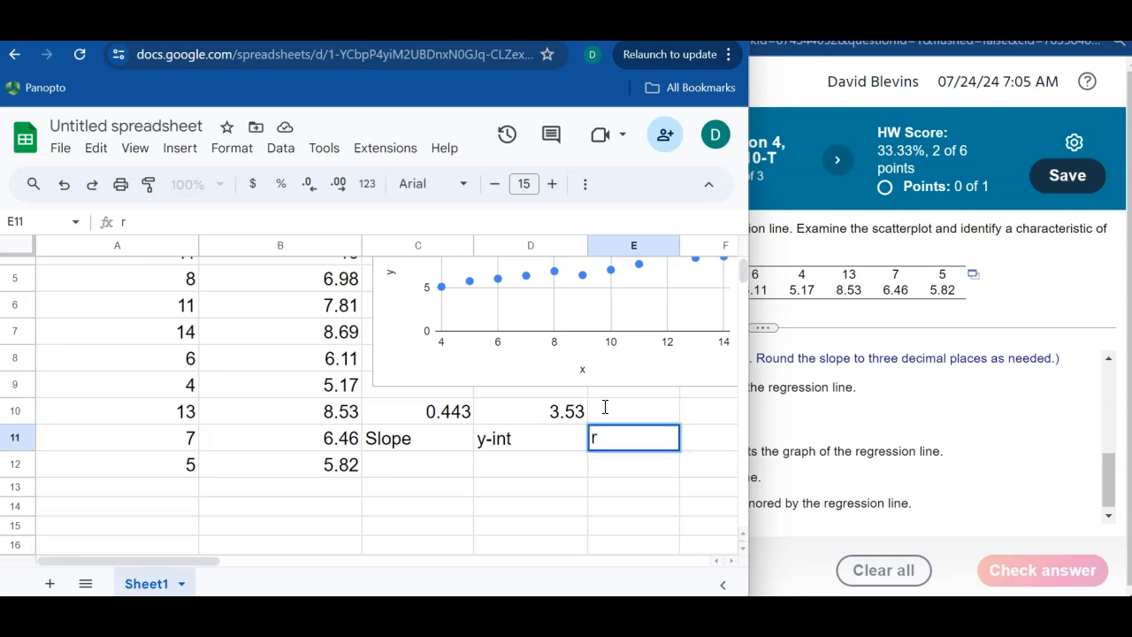
Calculate the correlation coefficient in E10 with =CORREL(B2:B12,A2:A12) and display it with four decimals.
{"action": "left_click", "coordinate": [605, 407]}
{"action": "type", "text": "=cor"}
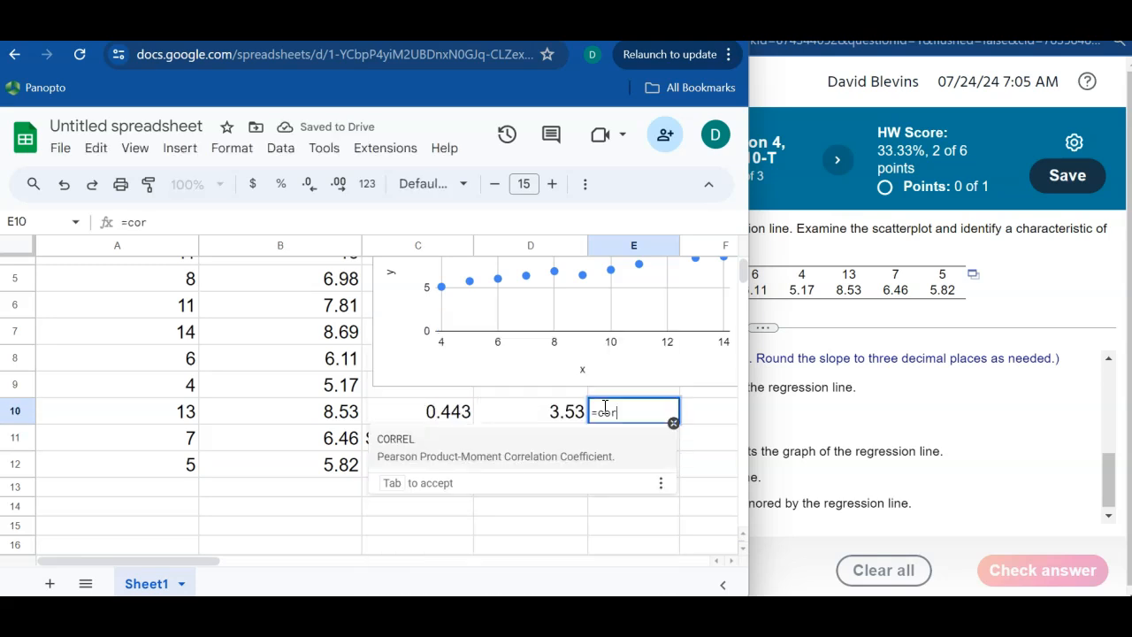
{"action": "key", "text": "Tab"}
{"action": "left_click_drag", "start_coordinate": [273, 468], "coordinate": [221, 270]}
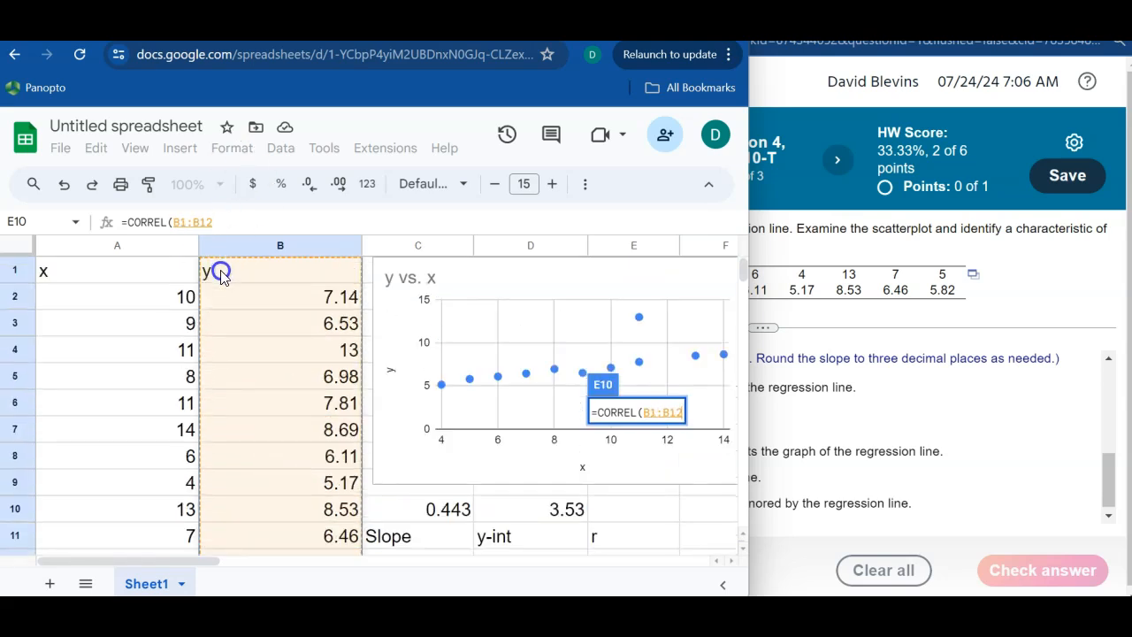
{"action": "type", "text": ","}
{"action": "left_click_drag", "start_coordinate": [169, 295], "coordinate": [160, 460]}
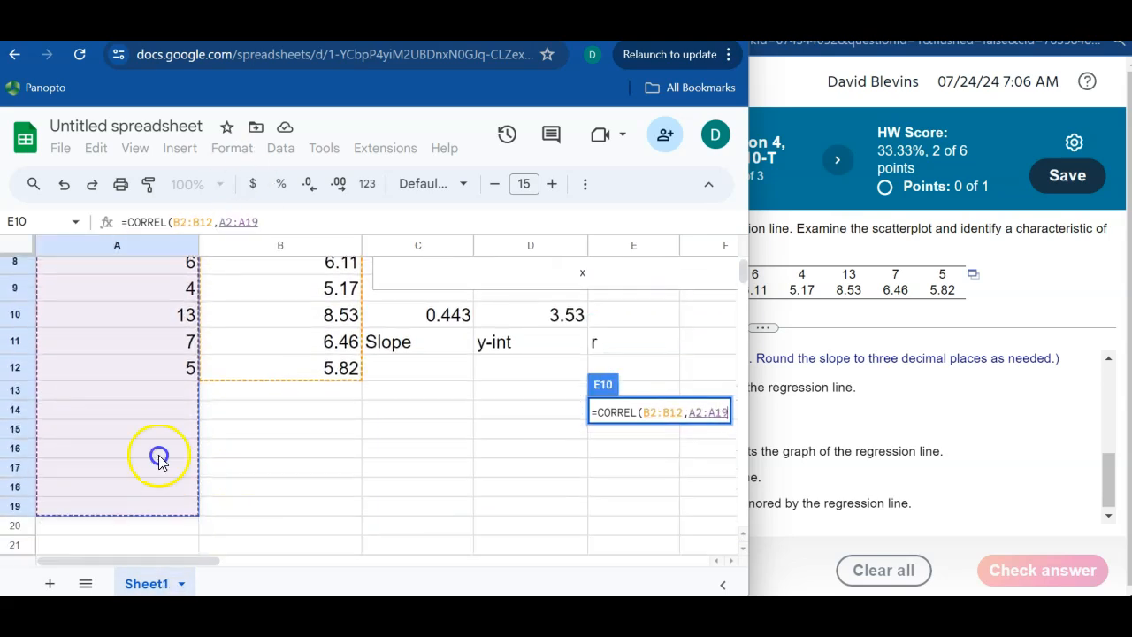
{"action": "key", "text": "Return"}
{"action": "left_click", "coordinate": [305, 183]}
{"action": "left_click", "coordinate": [555, 432]}
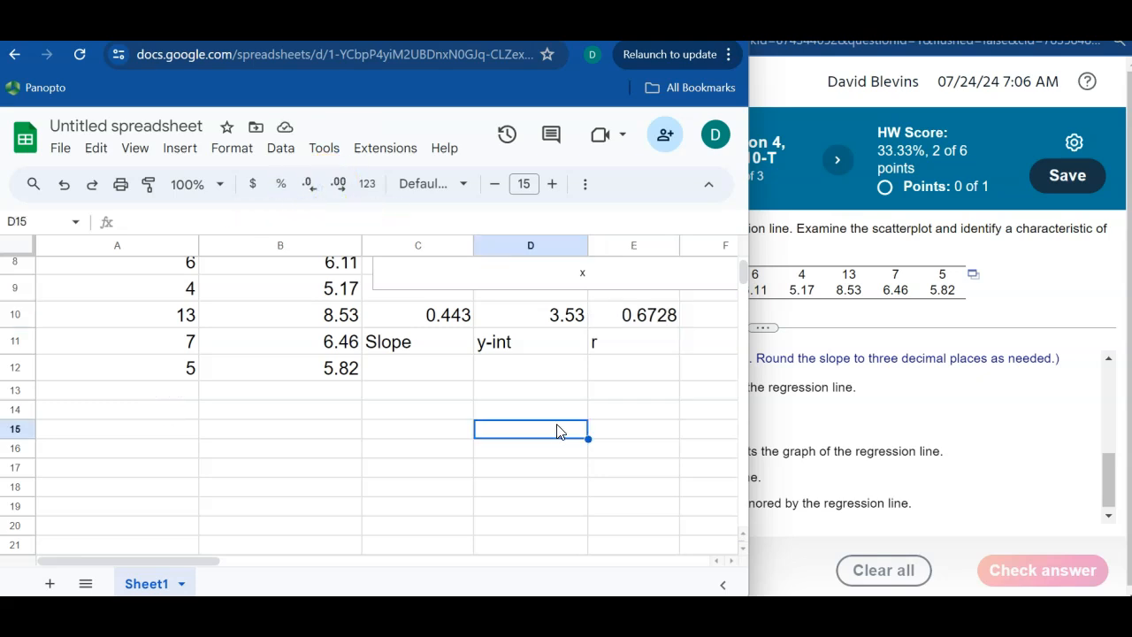
Compare r in E10 with the Pearson critical values table on the Statistics Solutions page, closing its chat pop-up and minimizing the window when done.
{"action": "left_click", "coordinate": [630, 315]}
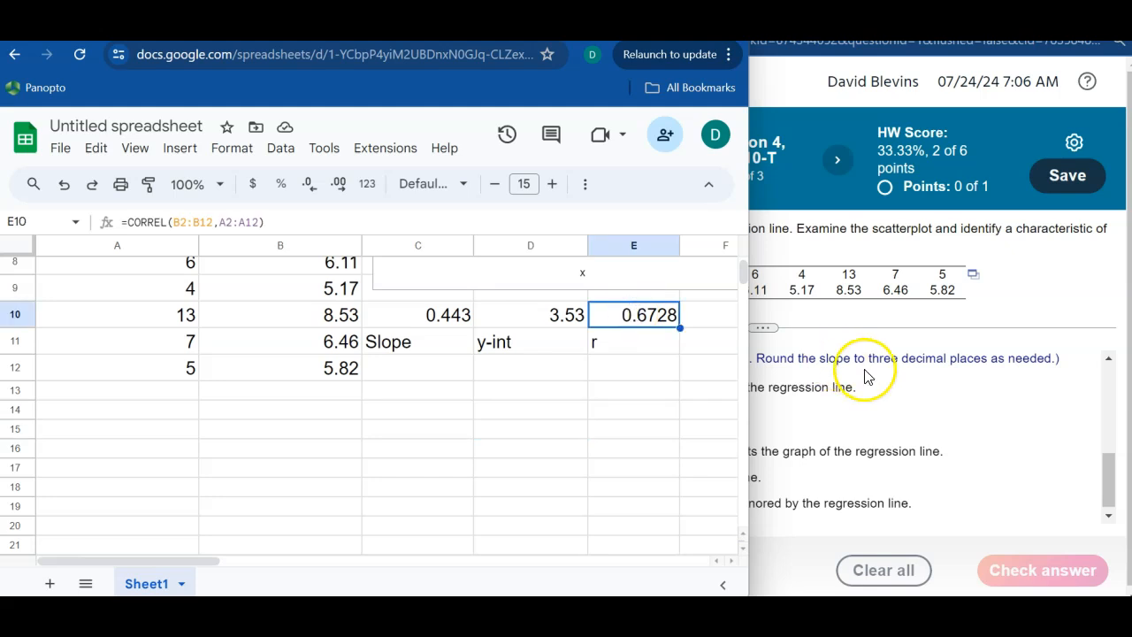
{"action": "left_click", "coordinate": [919, 404]}
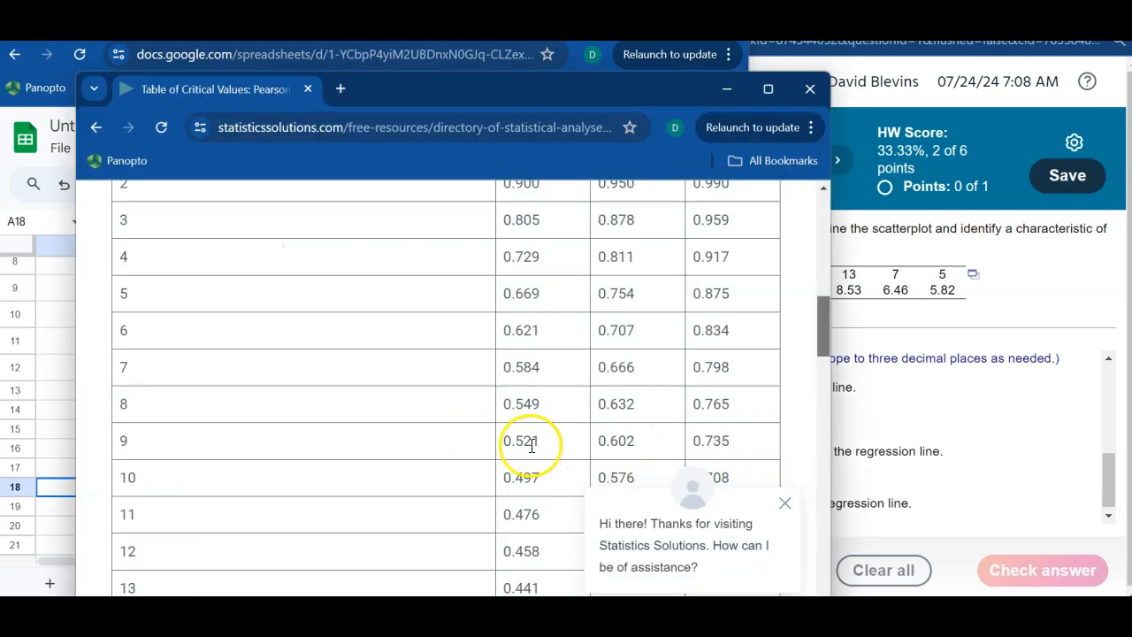
{"action": "left_click", "coordinate": [787, 504]}
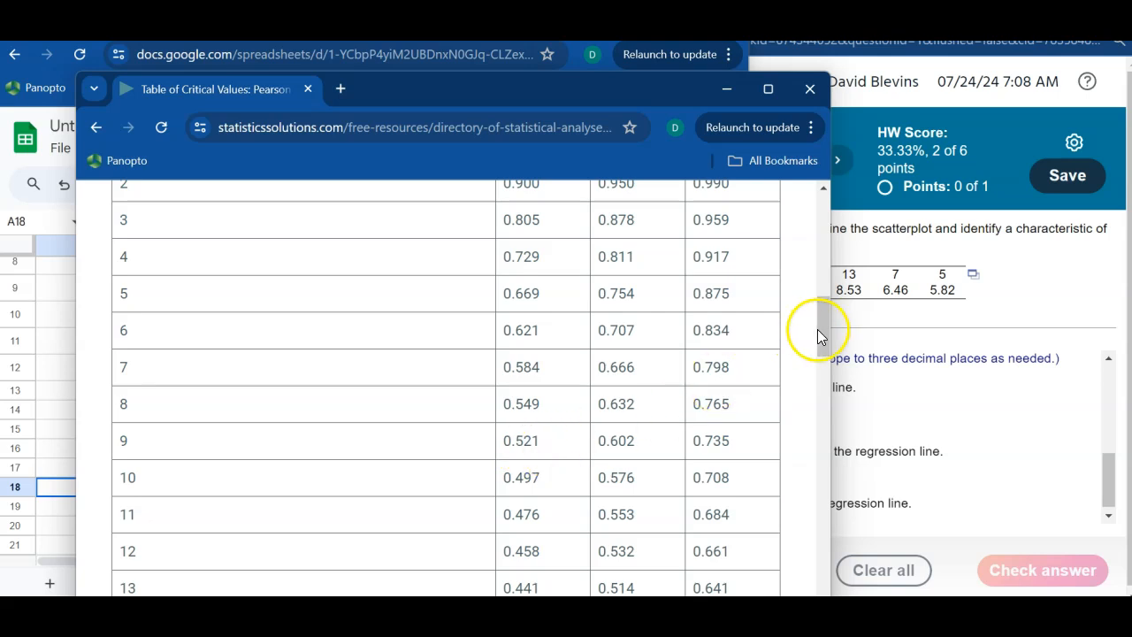
{"action": "mouse_move", "coordinate": [818, 329]}
{"action": "left_mouse_down"}
{"action": "mouse_move", "coordinate": [817, 309]}
{"action": "mouse_move", "coordinate": [814, 327]}
{"action": "left_mouse_up"}
{"action": "left_click_drag", "start_coordinate": [815, 340], "coordinate": [815, 344]}
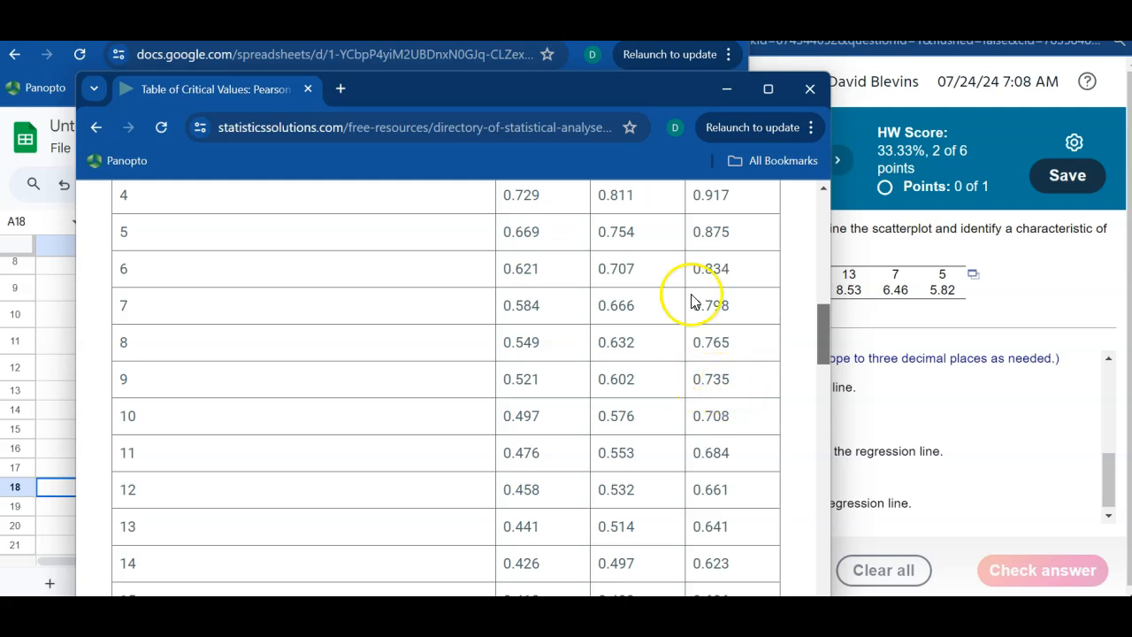
{"action": "left_click", "coordinate": [725, 94]}
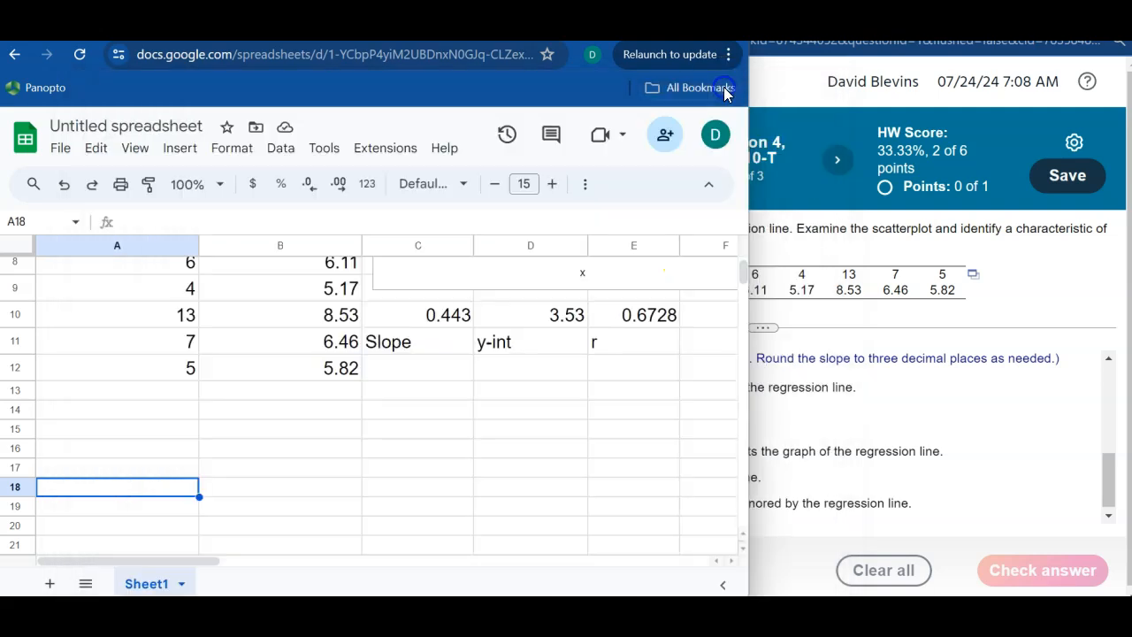
Review the correlation coefficient in E10:E11 together with the slope and y-intercept in C10:D11.
{"action": "left_click_drag", "start_coordinate": [621, 320], "coordinate": [619, 340]}
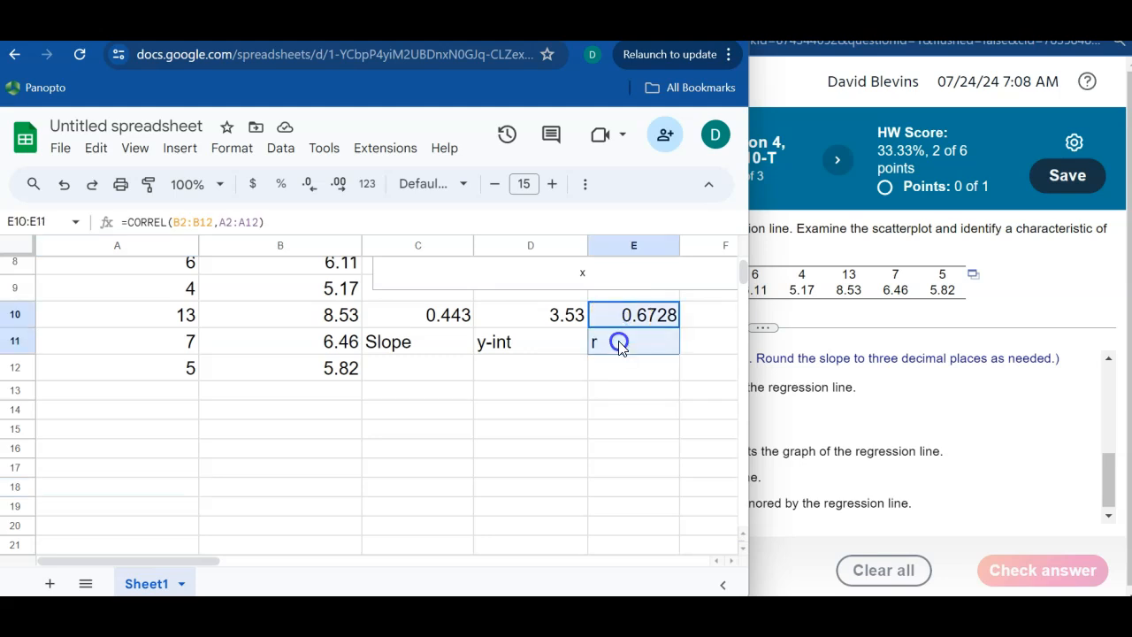
{"action": "left_click_drag", "start_coordinate": [449, 315], "coordinate": [526, 342]}
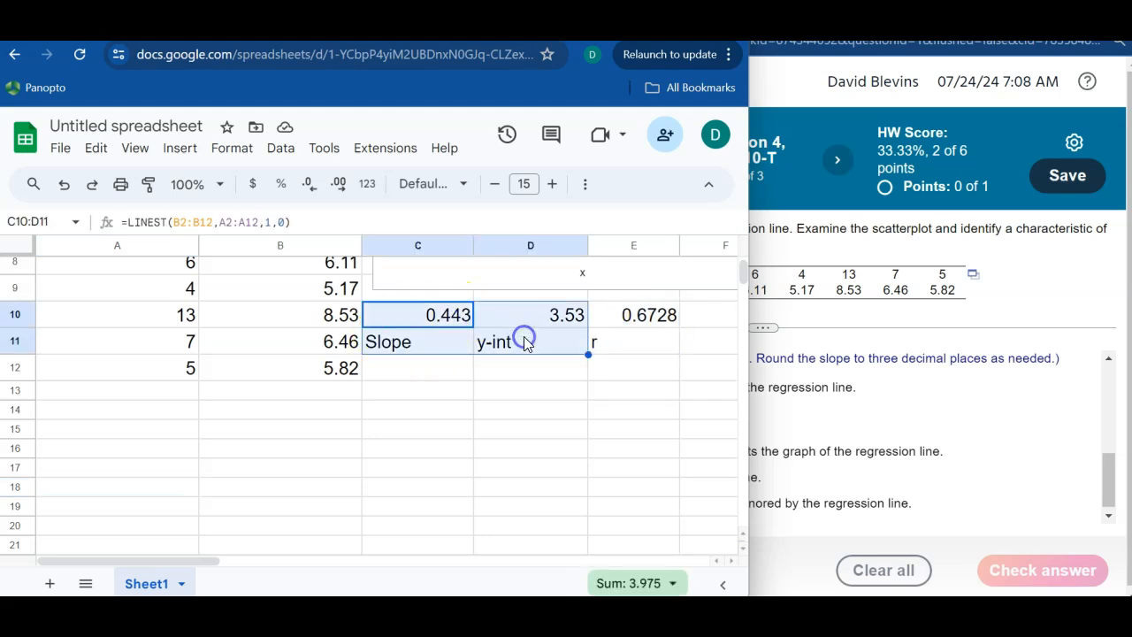
{"action": "left_click", "coordinate": [621, 349]}
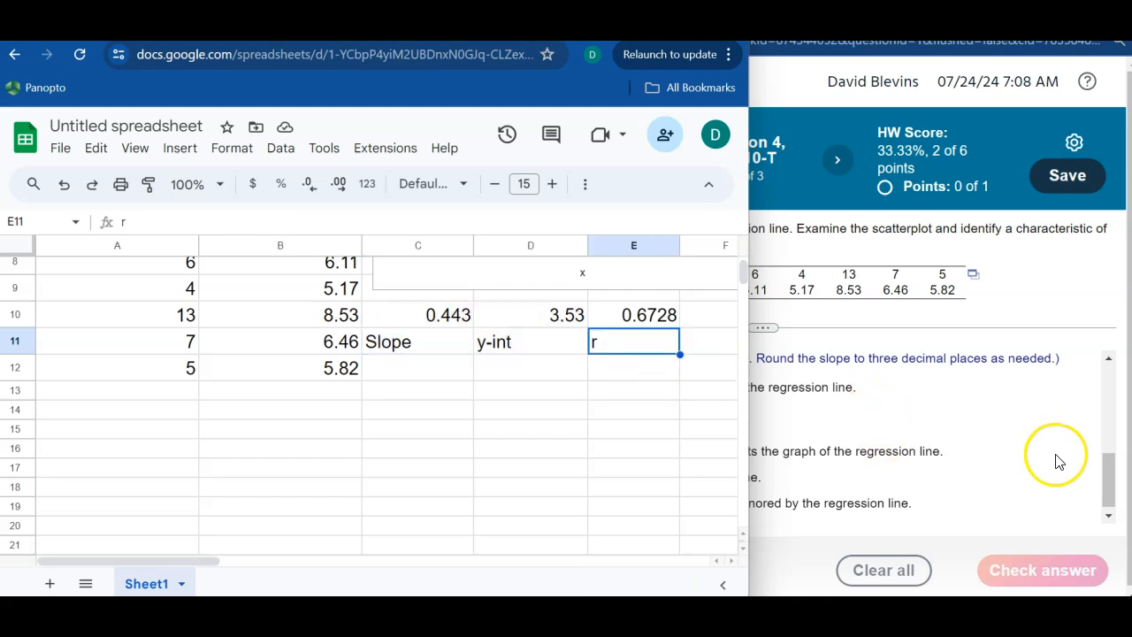
Answer the ignored-characteristic question with option B, the influential point that strongly affects the regression line's graph, and check the answer.
{"action": "left_click", "coordinate": [1104, 469]}
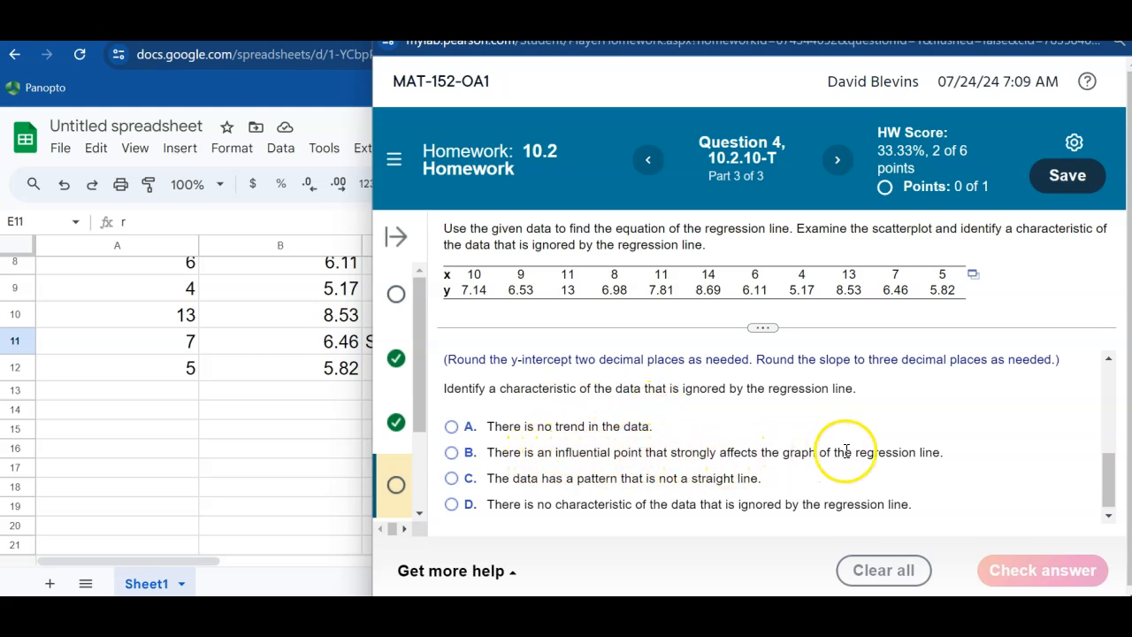
{"action": "left_click", "coordinate": [453, 452]}
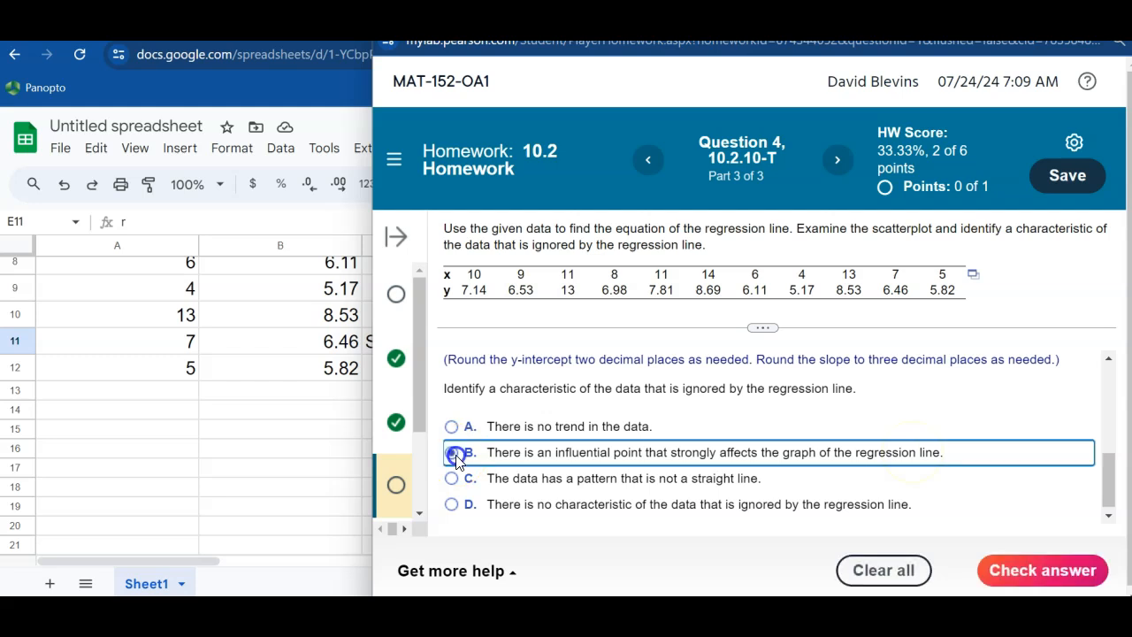
{"action": "left_click", "coordinate": [1002, 567]}
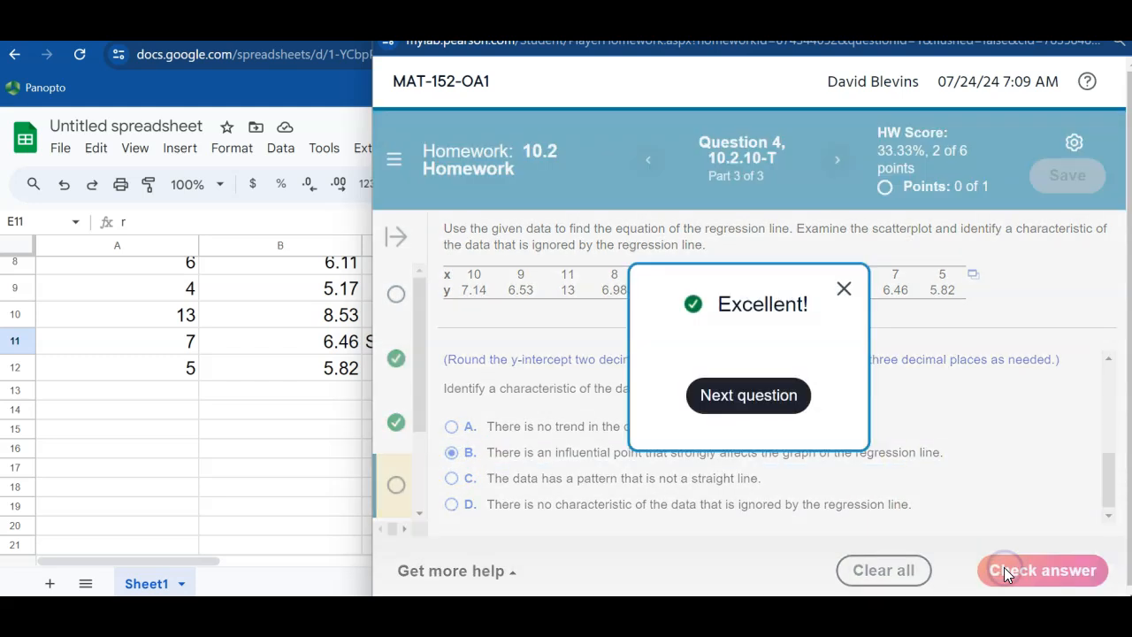
Return to the spreadsheet and delete the outlier's x and y cells A4:B4, shifting the remaining data up.
{"action": "left_click", "coordinate": [275, 433]}
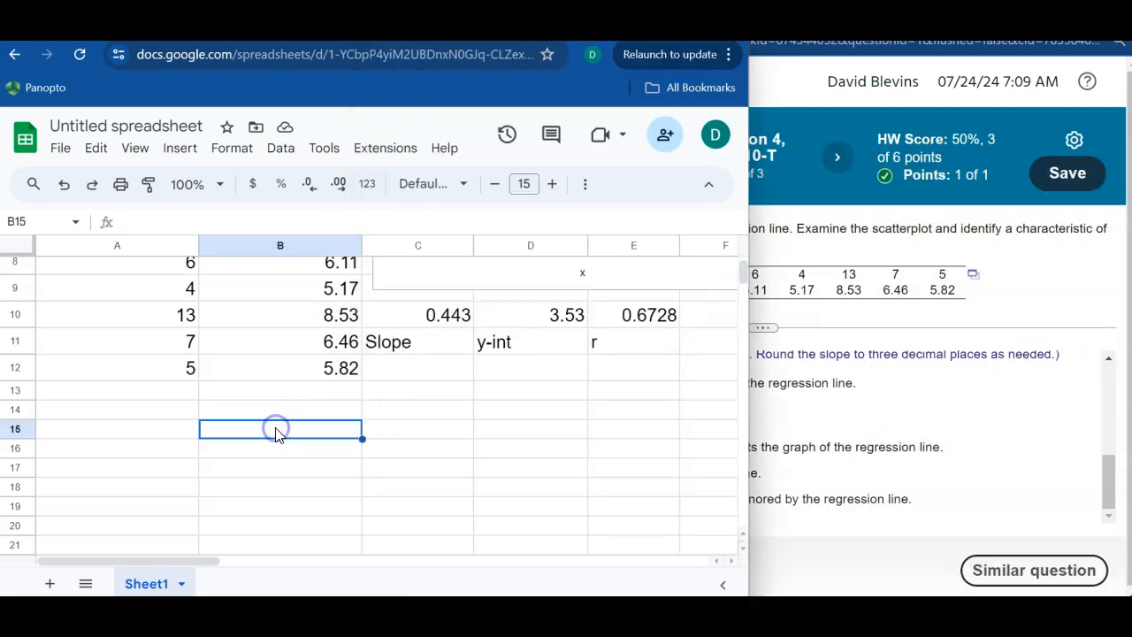
{"action": "left_click", "coordinate": [469, 432]}
{"action": "key", "text": "Up"}
{"action": "key", "text": "Up"}
{"action": "key", "text": "Up"}
{"action": "key", "text": "Up"}
{"action": "key", "text": "Up"}
{"action": "key", "text": "Up"}
{"action": "key", "text": "Up"}
{"action": "key", "text": "Up"}
{"action": "key", "text": "Up"}
{"action": "key", "text": "Up"}
{"action": "key", "text": "Up"}
{"action": "key", "text": "Up"}
{"action": "key", "text": "Up"}
{"action": "key", "text": "Up"}
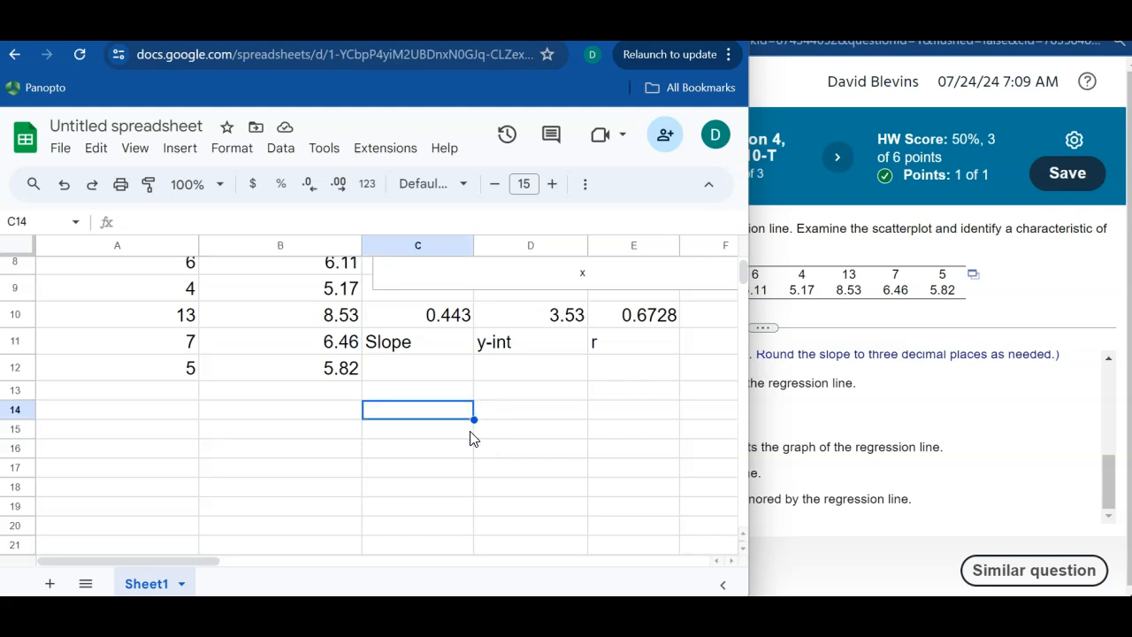
{"action": "left_click_drag", "start_coordinate": [173, 350], "coordinate": [227, 353]}
{"action": "right_click", "coordinate": [228, 354]}
{"action": "mouse_move", "coordinate": [316, 509]}
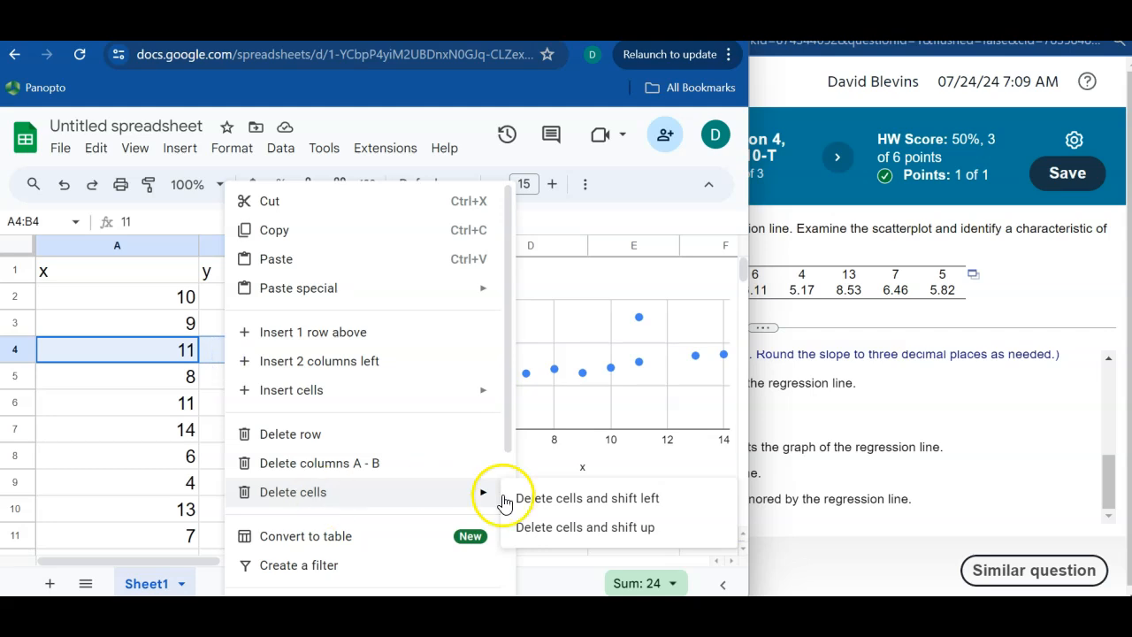
{"action": "left_click", "coordinate": [536, 528]}
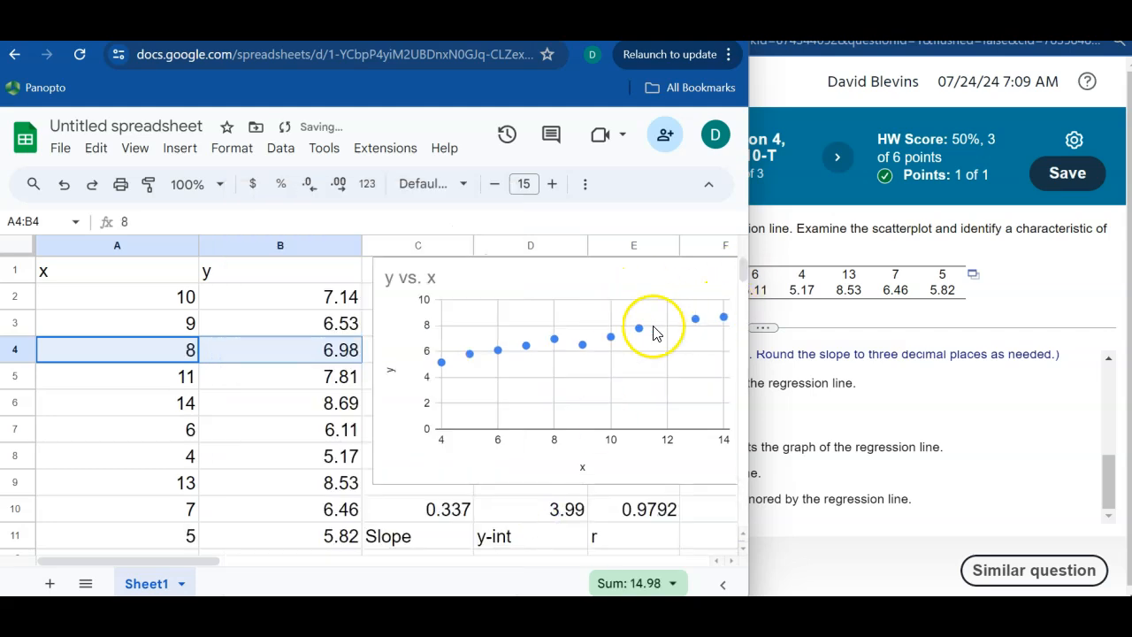
Select the recalculated correlation in E10 and annotate the sheet with a crossed-out ρ = 0 over the chart and an arrow to E10.
{"action": "left_click", "coordinate": [626, 515]}
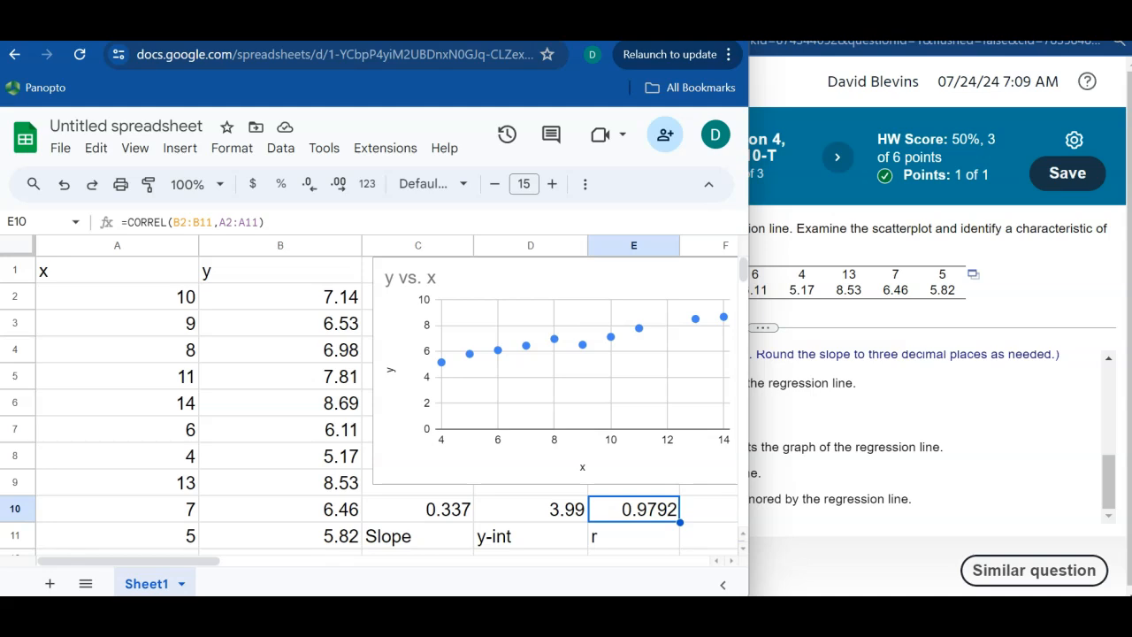
{"action": "mouse_move", "coordinate": [482, 322]}
{"action": "left_mouse_down"}
{"action": "mouse_move", "coordinate": [476, 299]}
{"action": "mouse_move", "coordinate": [515, 284]}
{"action": "left_mouse_up"}
{"action": "left_click_drag", "start_coordinate": [536, 267], "coordinate": [536, 268]}
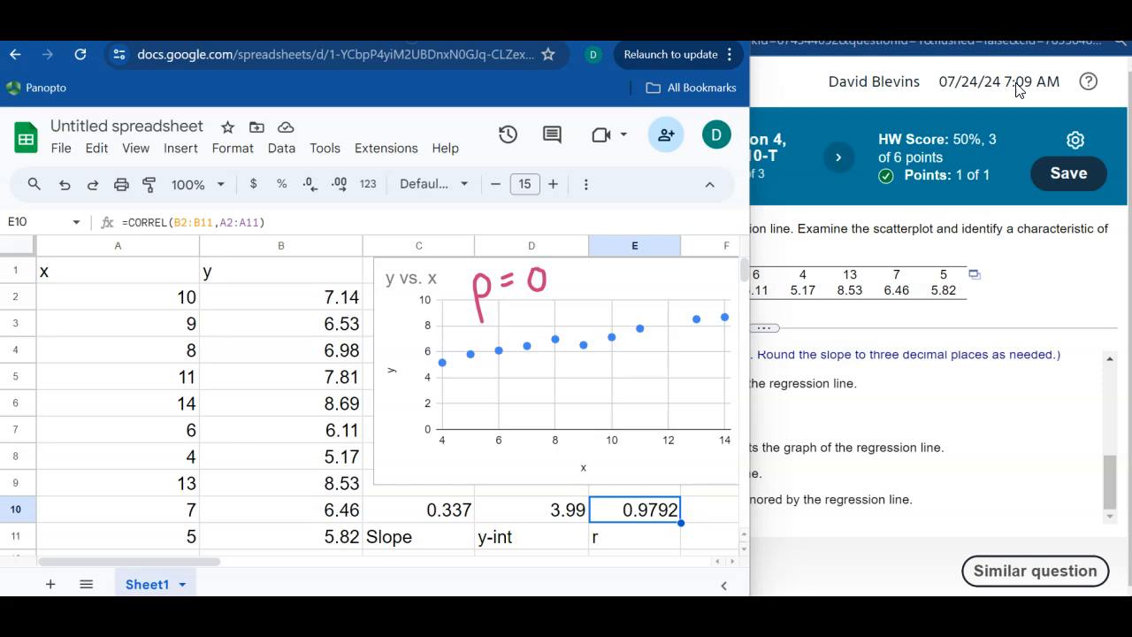
{"action": "left_click_drag", "start_coordinate": [527, 250], "coordinate": [477, 334]}
{"action": "left_click_drag", "start_coordinate": [475, 264], "coordinate": [558, 311]}
{"action": "left_click_drag", "start_coordinate": [651, 455], "coordinate": [651, 488]}
{"action": "mouse_move", "coordinate": [644, 474]}
{"action": "left_mouse_down"}
{"action": "mouse_move", "coordinate": [651, 488]}
{"action": "mouse_move", "coordinate": [660, 468]}
{"action": "left_mouse_up"}
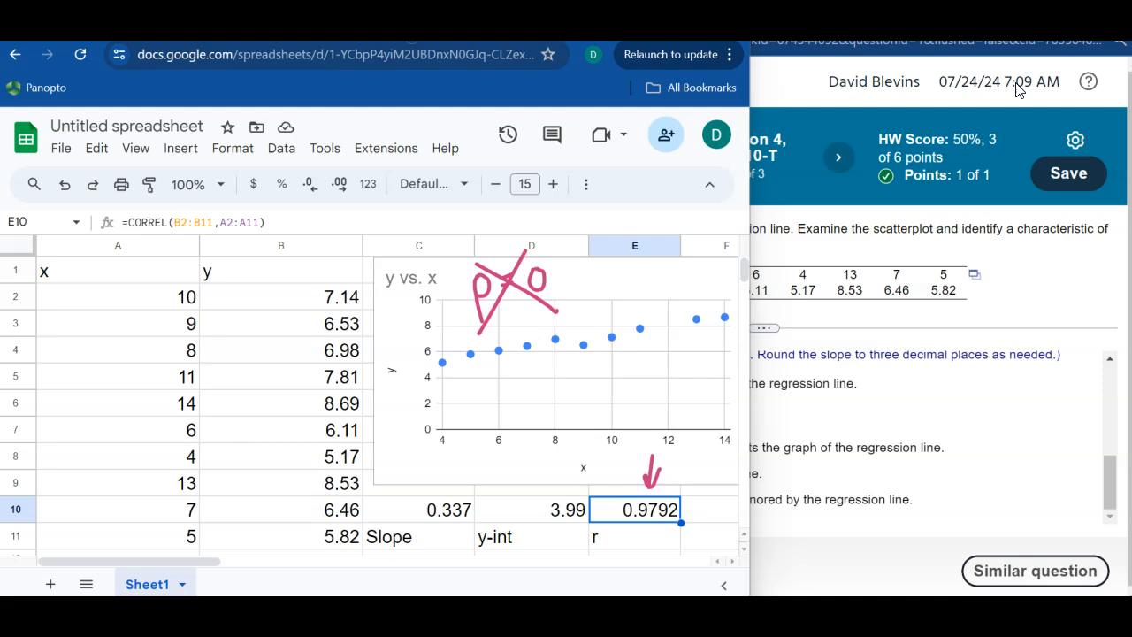
{"action": "left_click_drag", "start_coordinate": [663, 261], "coordinate": [664, 263]}
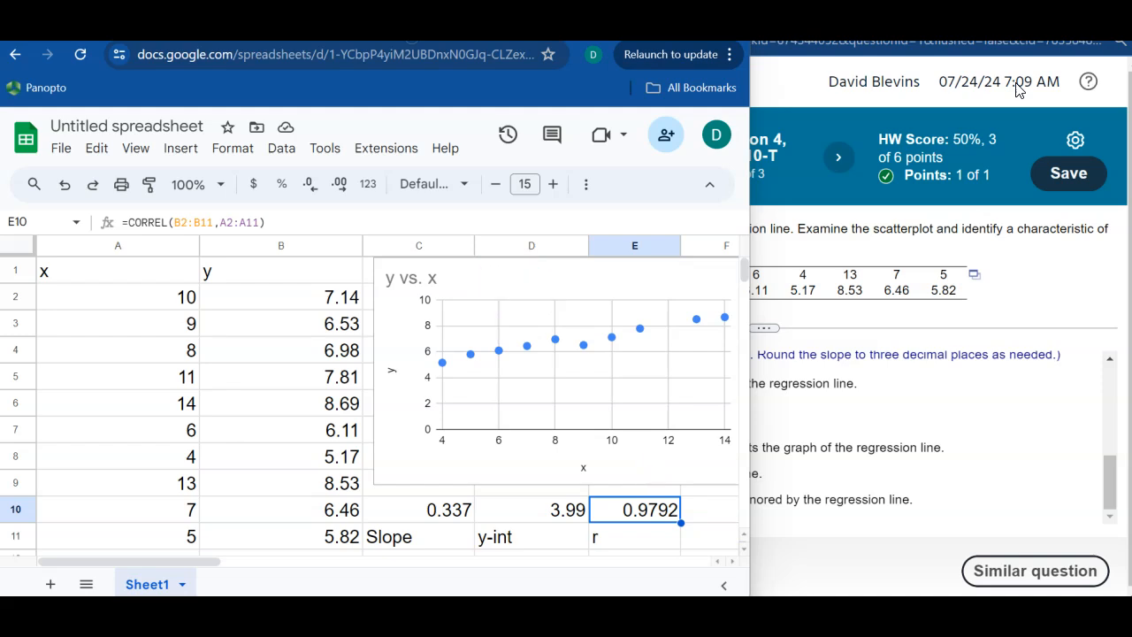
Highlight the correlation value in E10, write .6 over the chart and draw a freehand trend line along its data points.
{"action": "left_click_drag", "start_coordinate": [678, 511], "coordinate": [621, 511]}
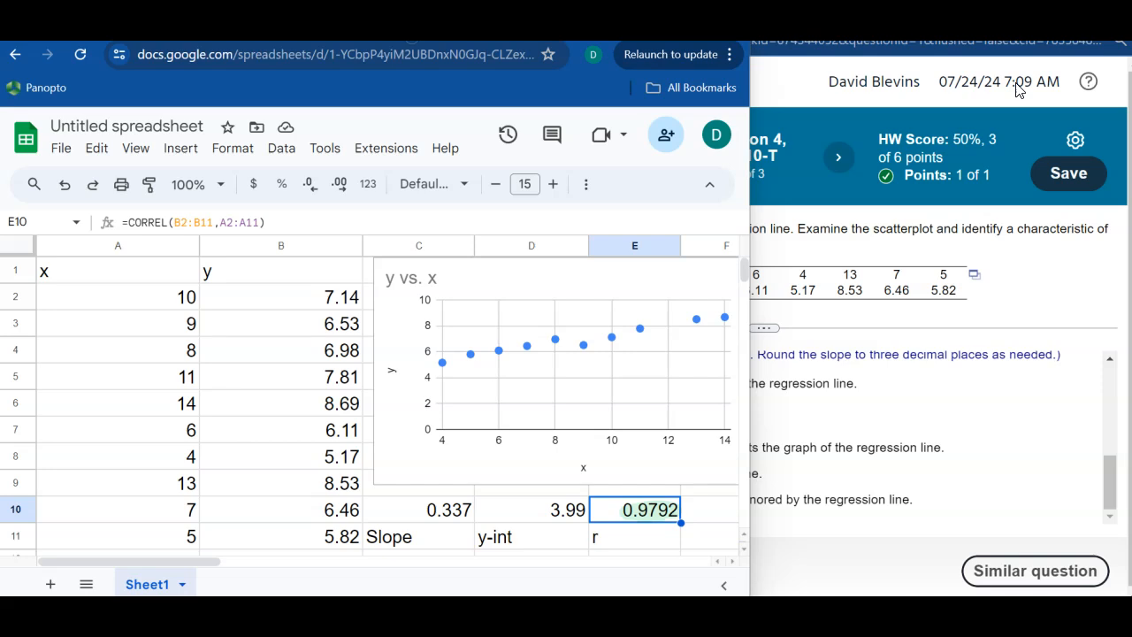
{"action": "left_click", "coordinate": [506, 291]}
{"action": "left_click_drag", "start_coordinate": [524, 264], "coordinate": [525, 289]}
{"action": "left_click_drag", "start_coordinate": [665, 250], "coordinate": [667, 248]}
{"action": "left_click_drag", "start_coordinate": [440, 364], "coordinate": [741, 314]}
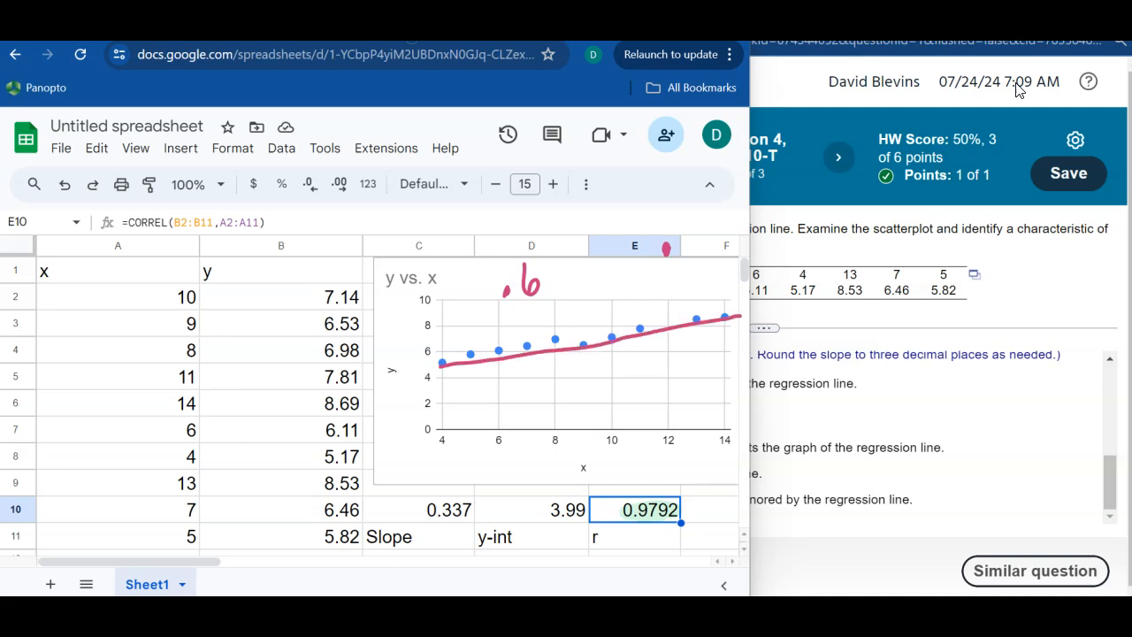